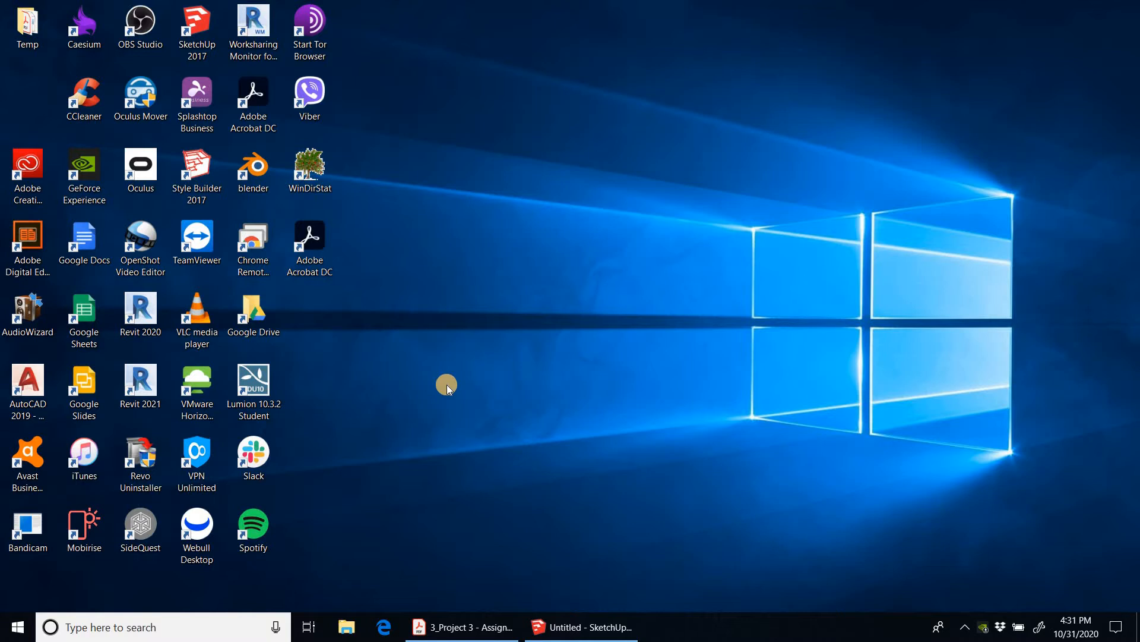
Step: Capture a snip of the main floor base plan from page 3 of the Project 3 assignment PDF with Snipping Tool
{"action": "left_click", "coordinate": [469, 627]}
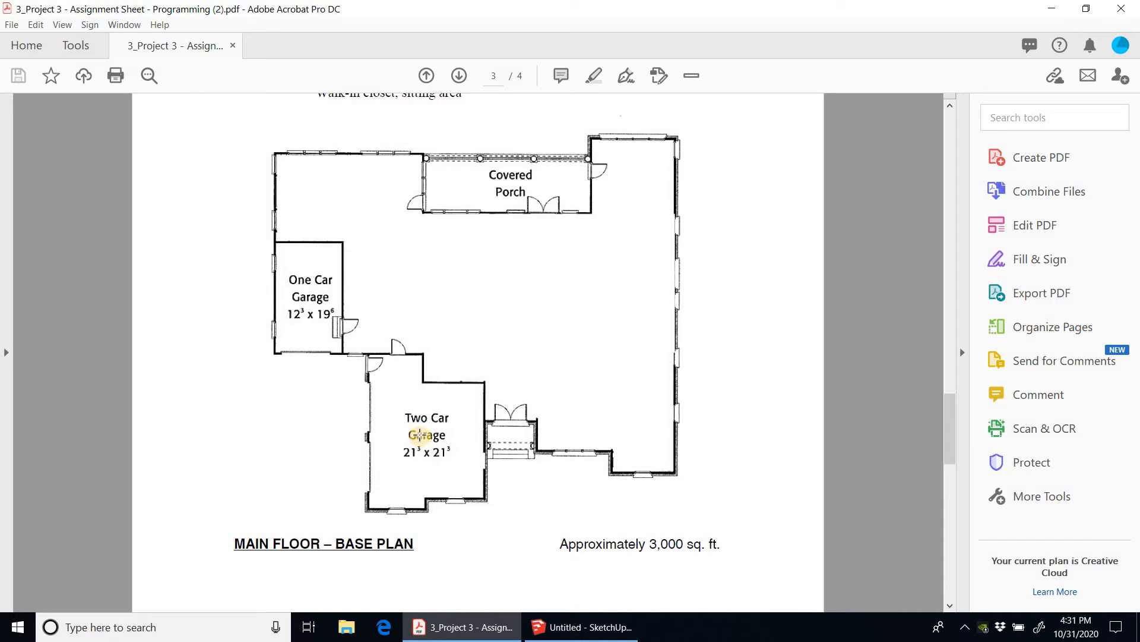
{"action": "left_click", "coordinate": [172, 629]}
{"action": "type", "text": "snip"}
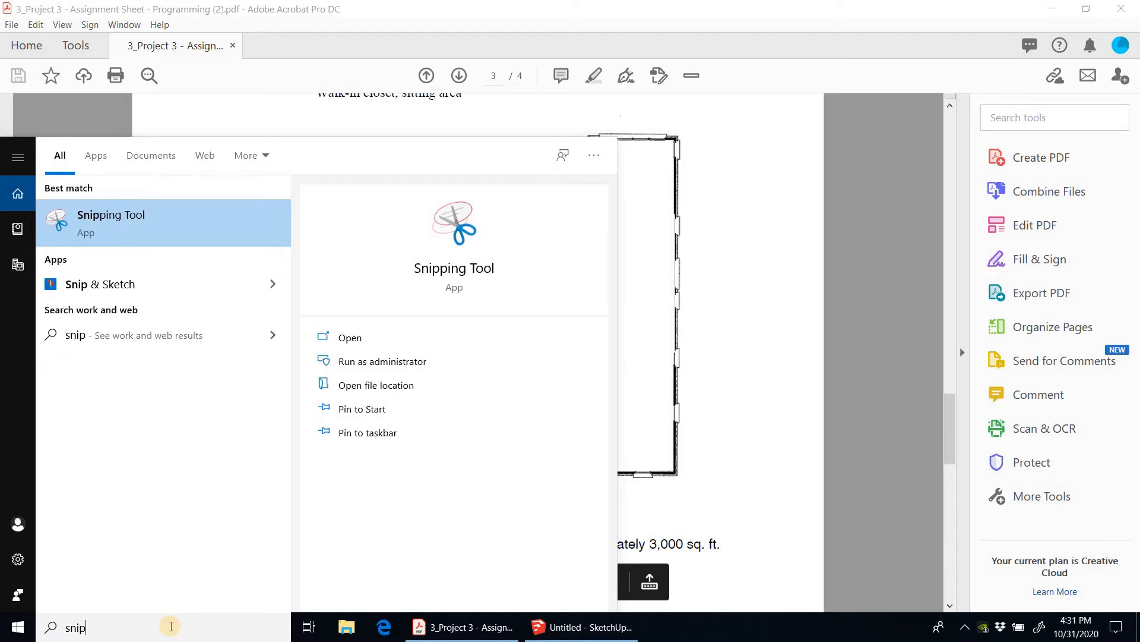
{"action": "key", "text": "Return"}
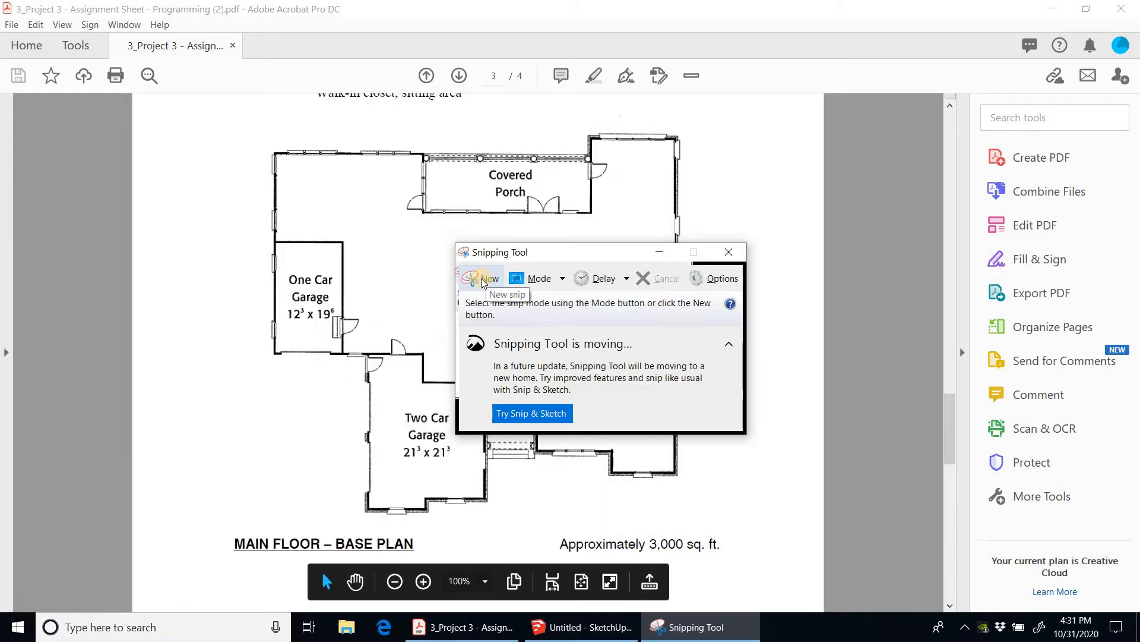
{"action": "left_click_drag", "start_coordinate": [522, 252], "coordinate": [734, 159]}
{"action": "left_click", "coordinate": [683, 185]}
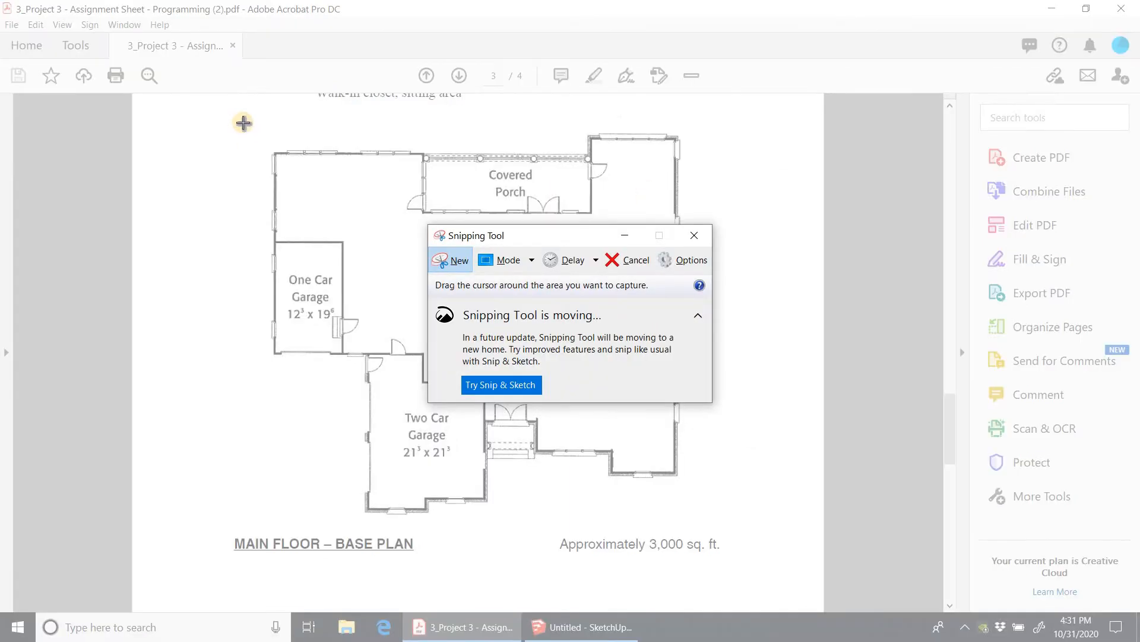
{"action": "left_click_drag", "start_coordinate": [243, 123], "coordinate": [732, 523]}
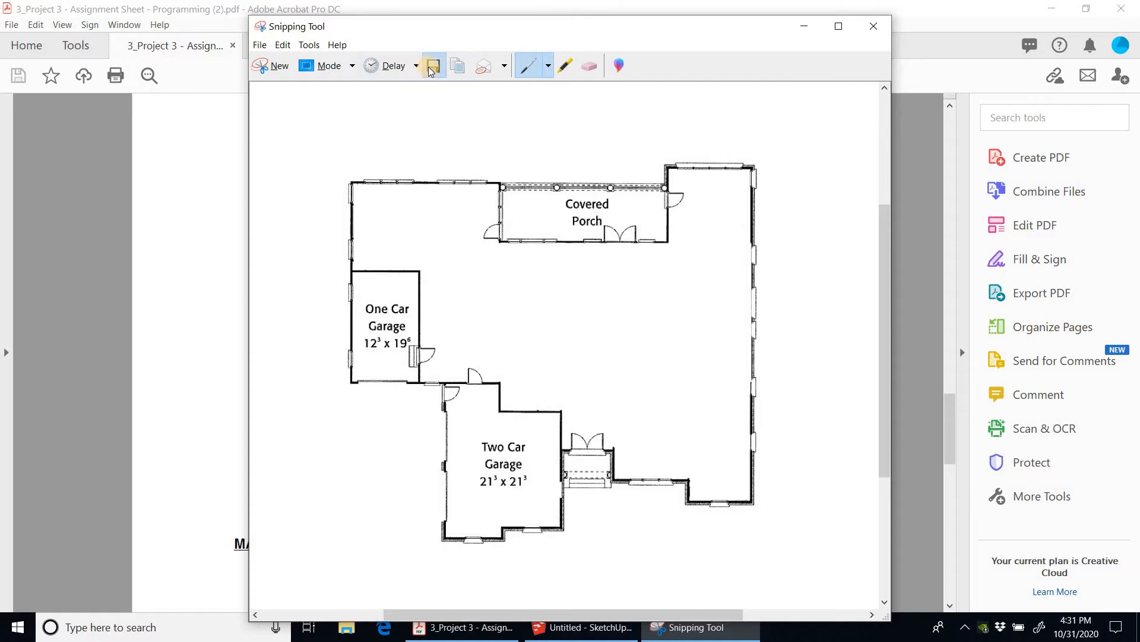
Step: Save the snip to the Desktop as a JPEG named Plan, put Snipping Tool away and switch to SketchUp
{"action": "left_click", "coordinate": [433, 66]}
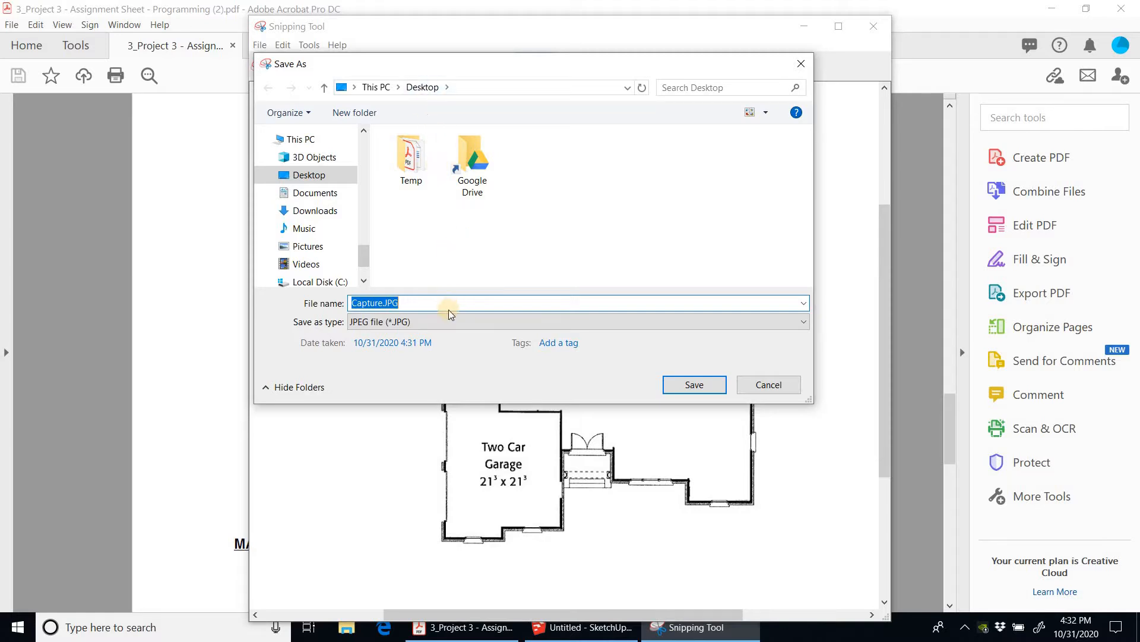
{"action": "type", "text": "Plan"}
{"action": "key", "text": "Return"}
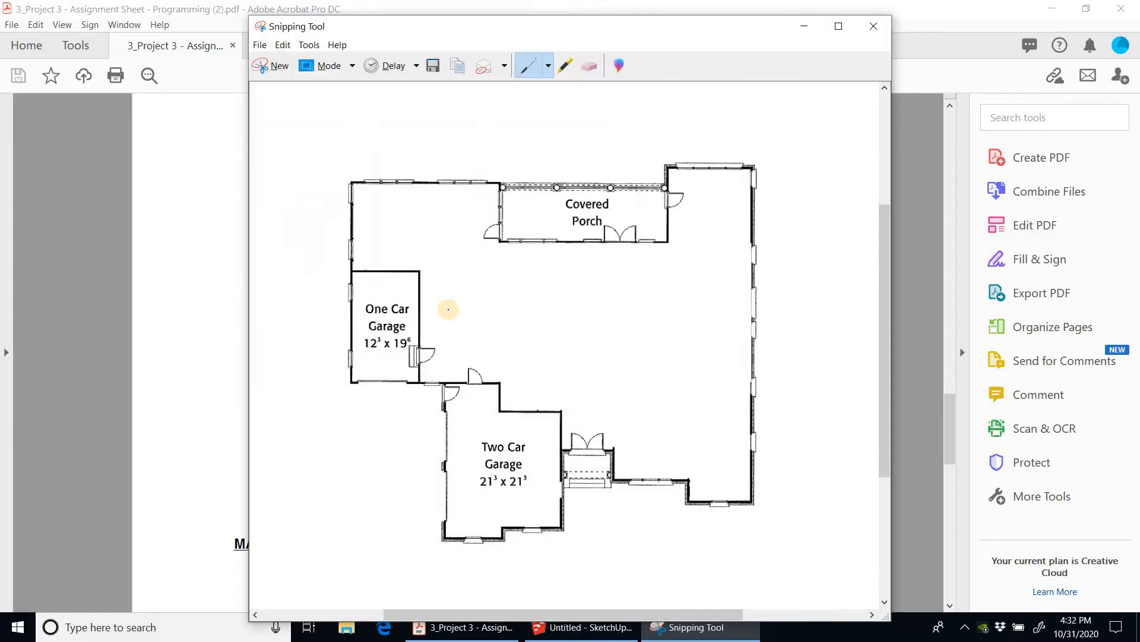
{"action": "left_click", "coordinate": [805, 30]}
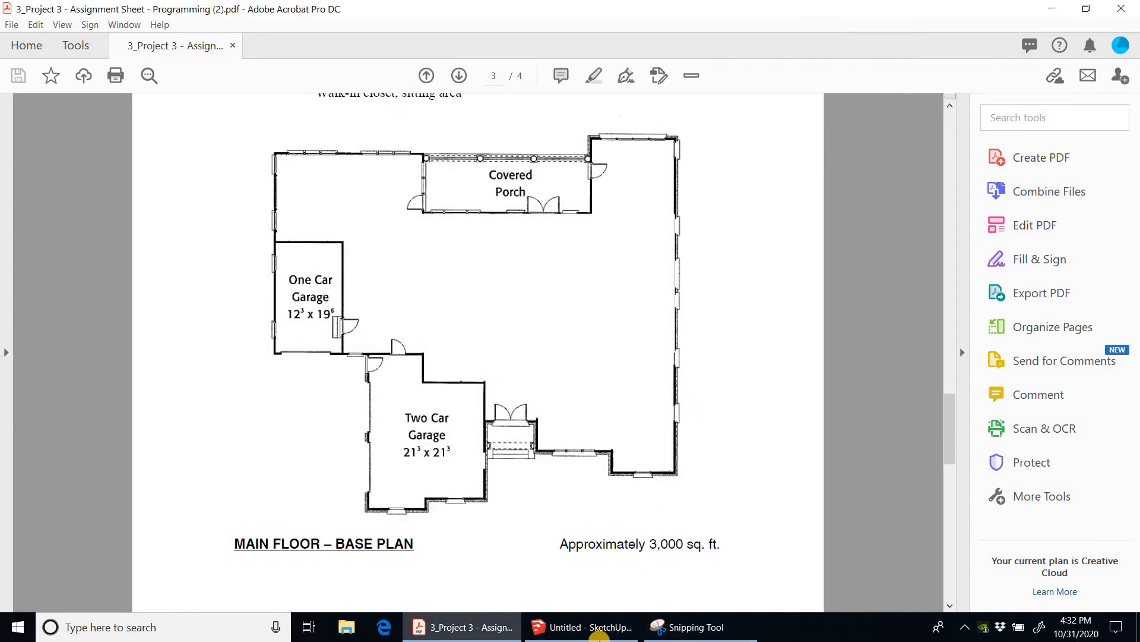
{"action": "left_click", "coordinate": [596, 636]}
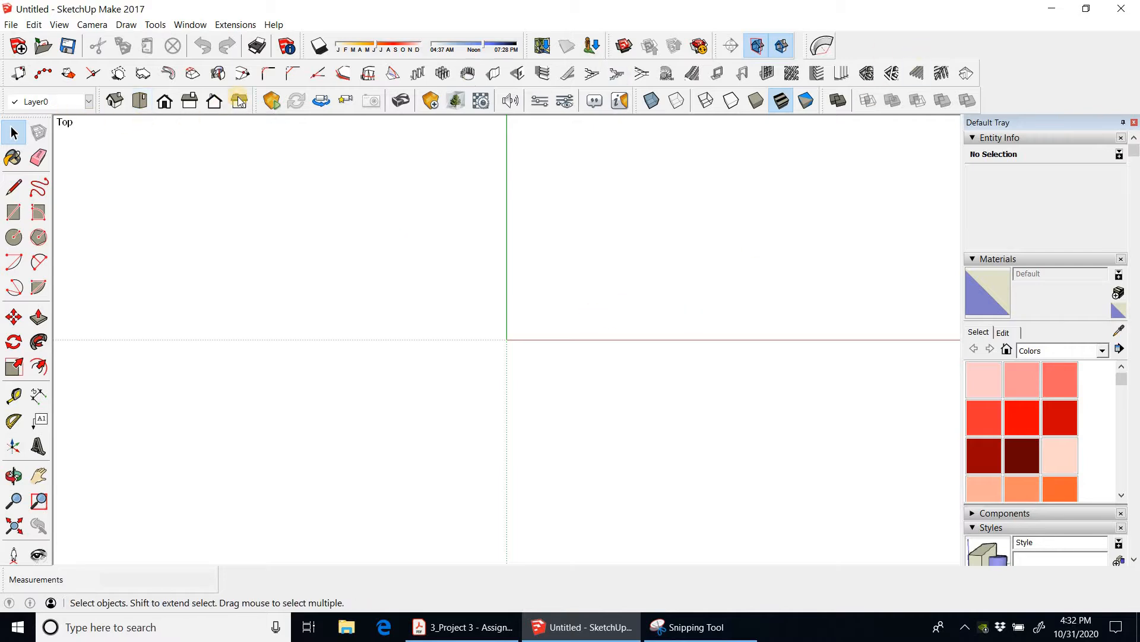
{"action": "right_click", "coordinate": [876, 40]}
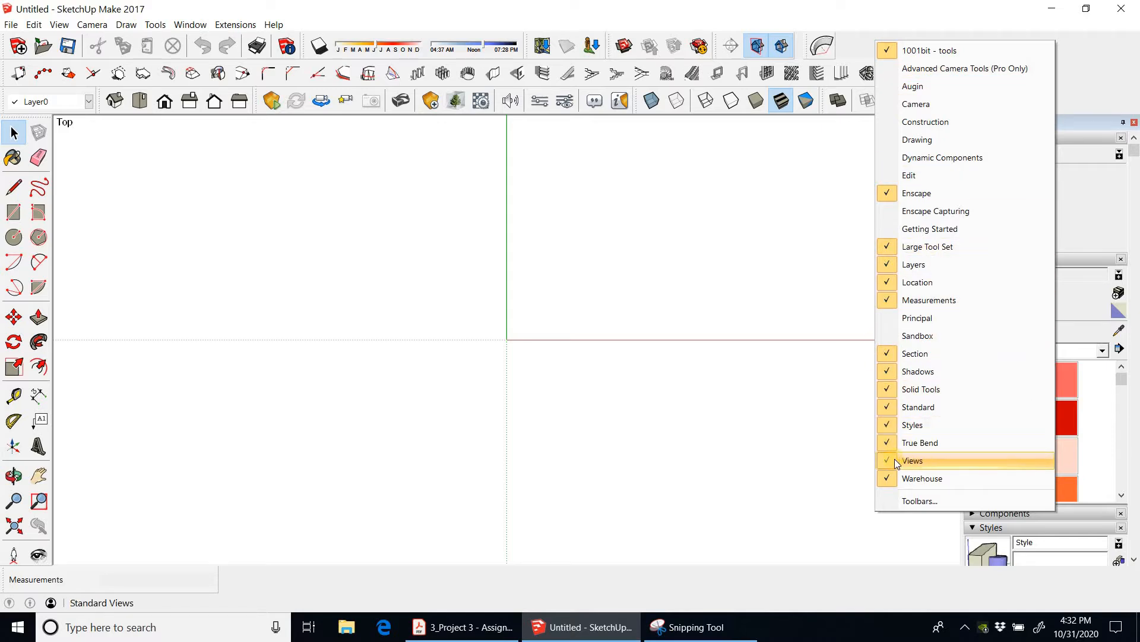
{"action": "left_click", "coordinate": [416, 101]}
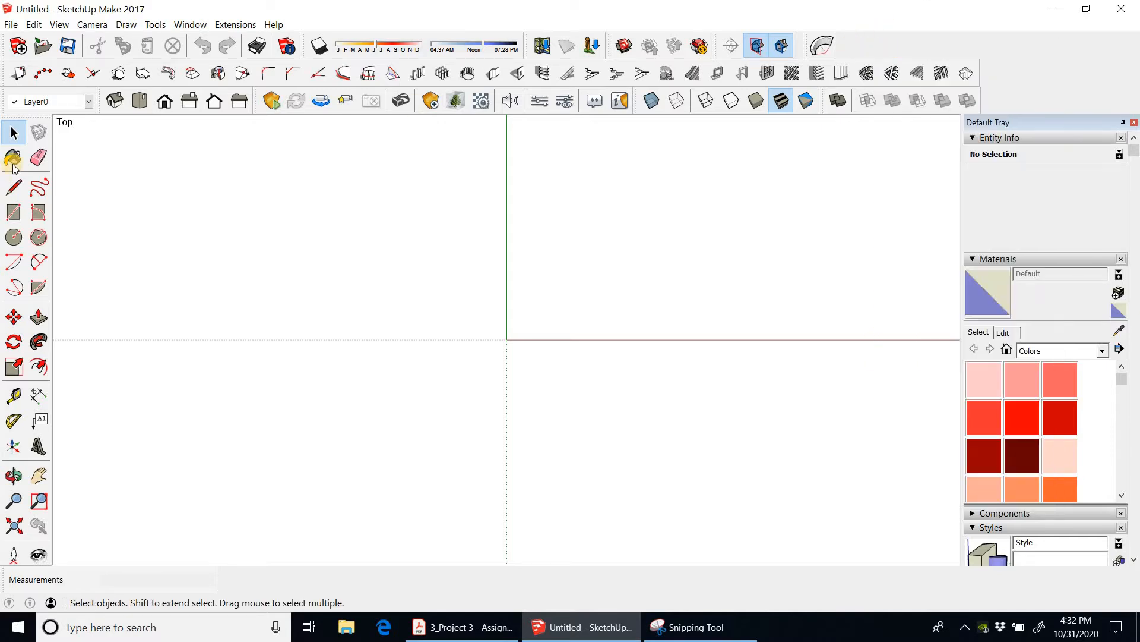
{"action": "left_click", "coordinate": [14, 131]}
{"action": "right_click", "coordinate": [856, 44]}
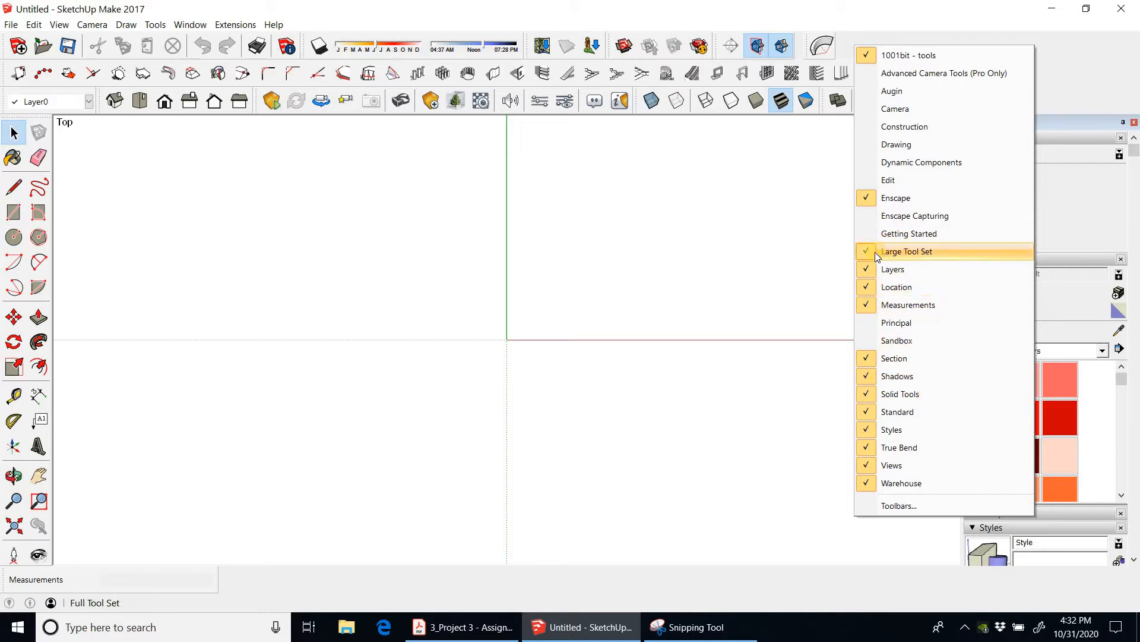
{"action": "left_click", "coordinate": [817, 33]}
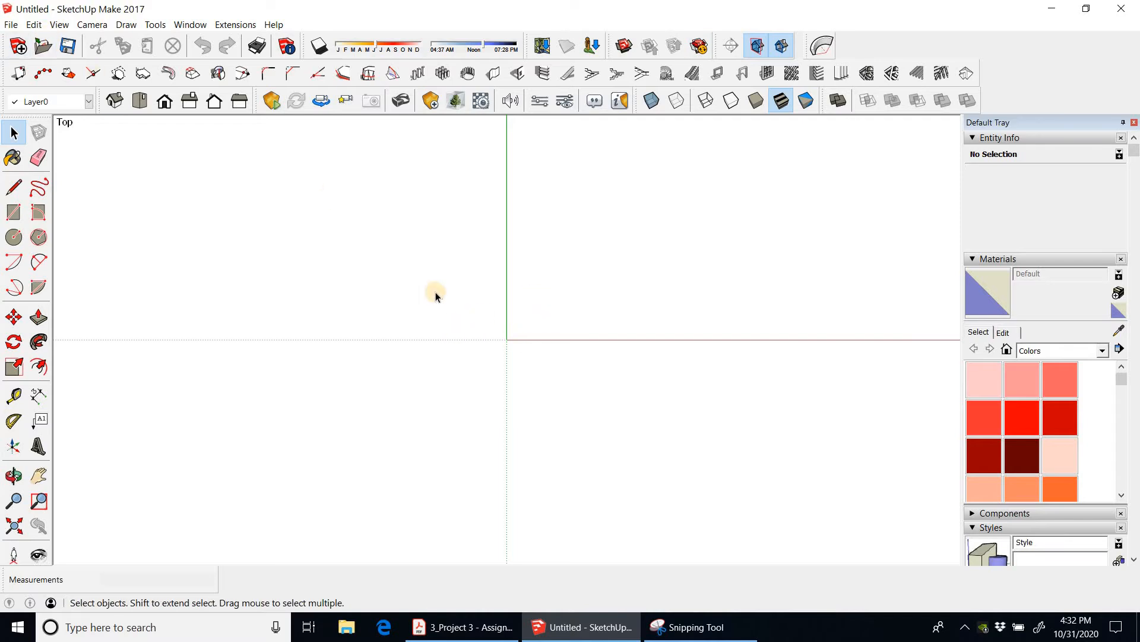
Step: Import Plan.JPG from the Desktop as an image, using the JPEG Image file type
{"action": "left_click", "coordinate": [11, 25]}
{"action": "left_click", "coordinate": [36, 195]}
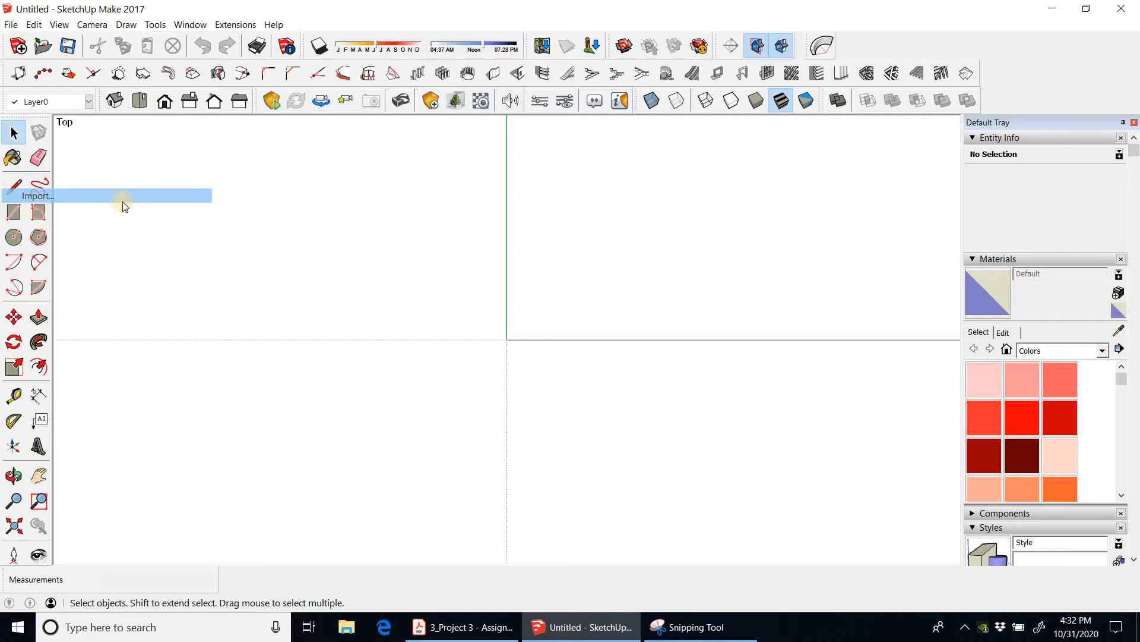
{"action": "left_click", "coordinate": [564, 223]}
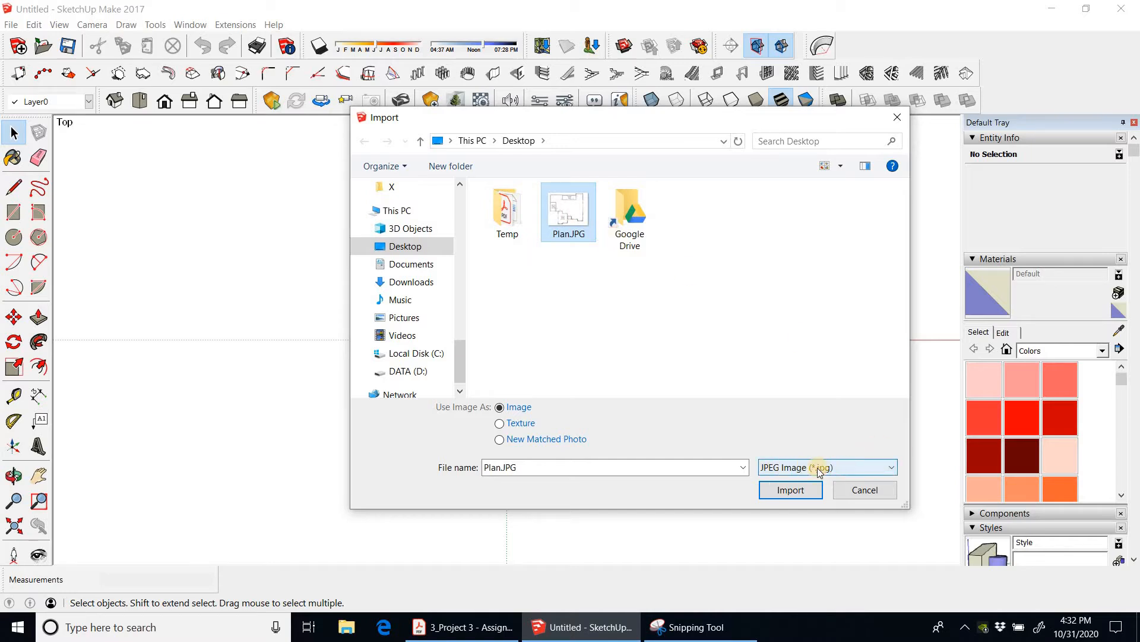
{"action": "left_click", "coordinate": [889, 470]}
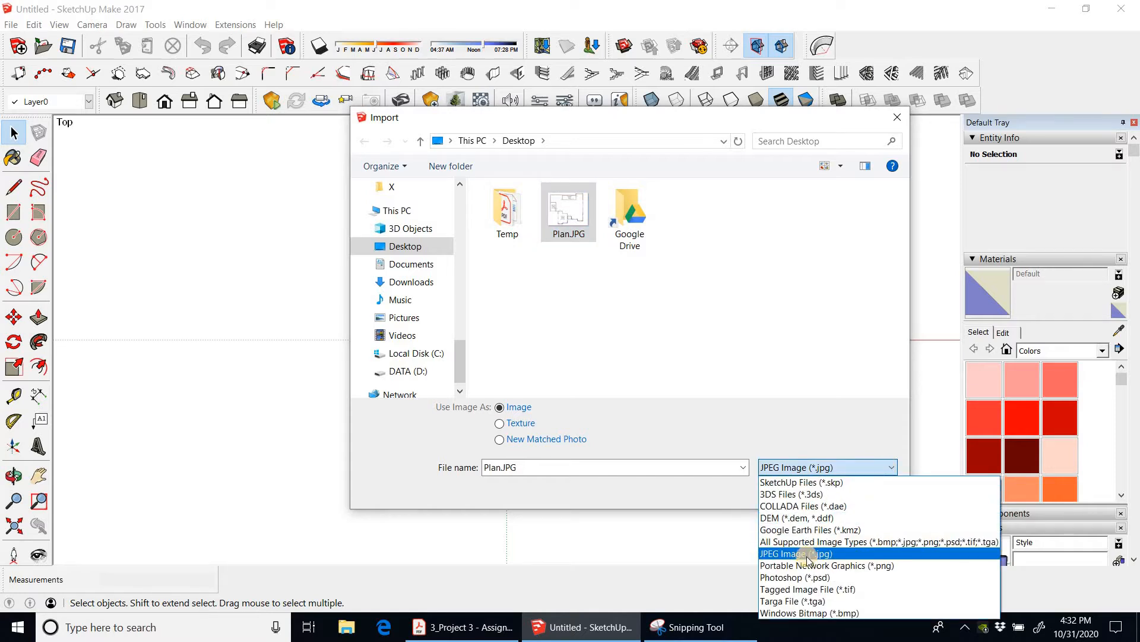
{"action": "left_click", "coordinate": [796, 443]}
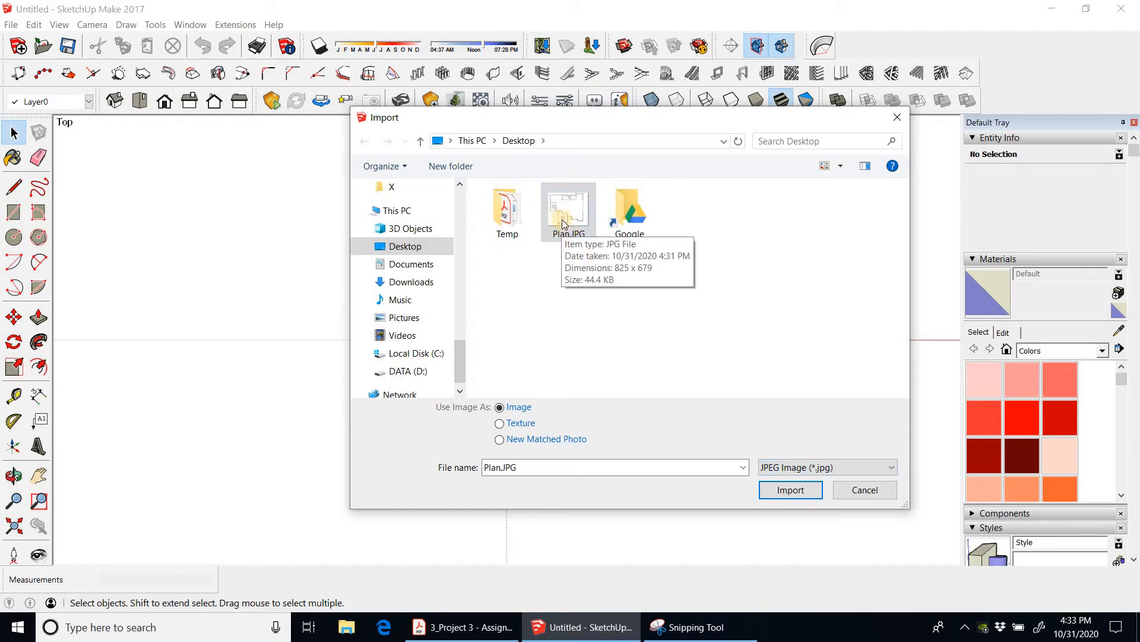
{"action": "left_click", "coordinate": [780, 491]}
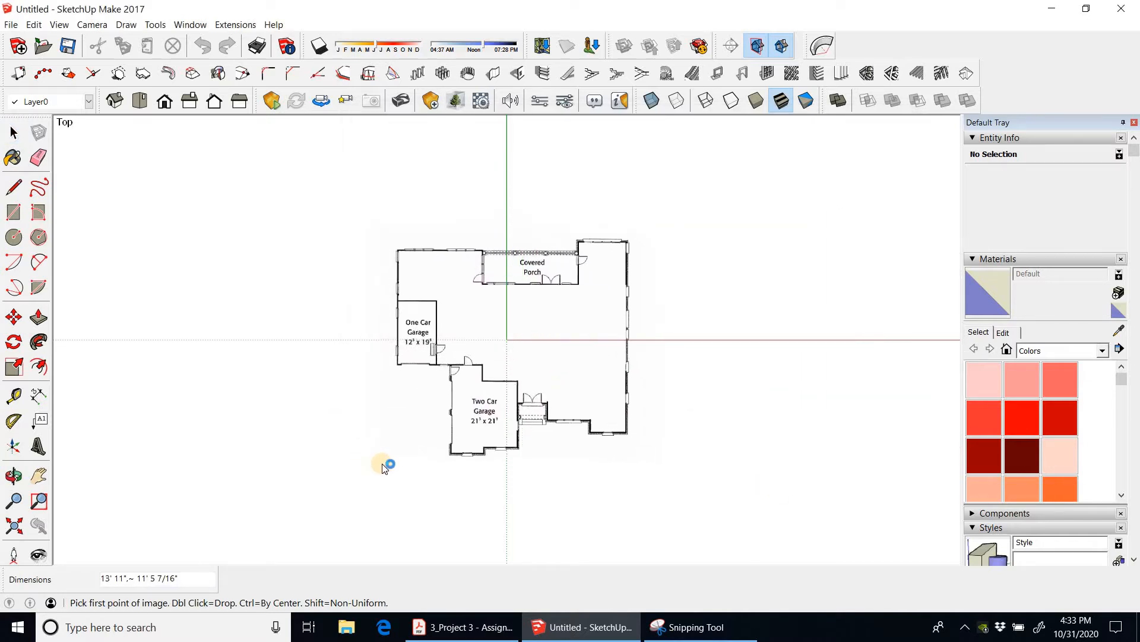
Step: Place the floor plan image flat on the ground in Top view, sized to span the area around the origin, and deselect it
{"action": "left_click", "coordinate": [115, 101]}
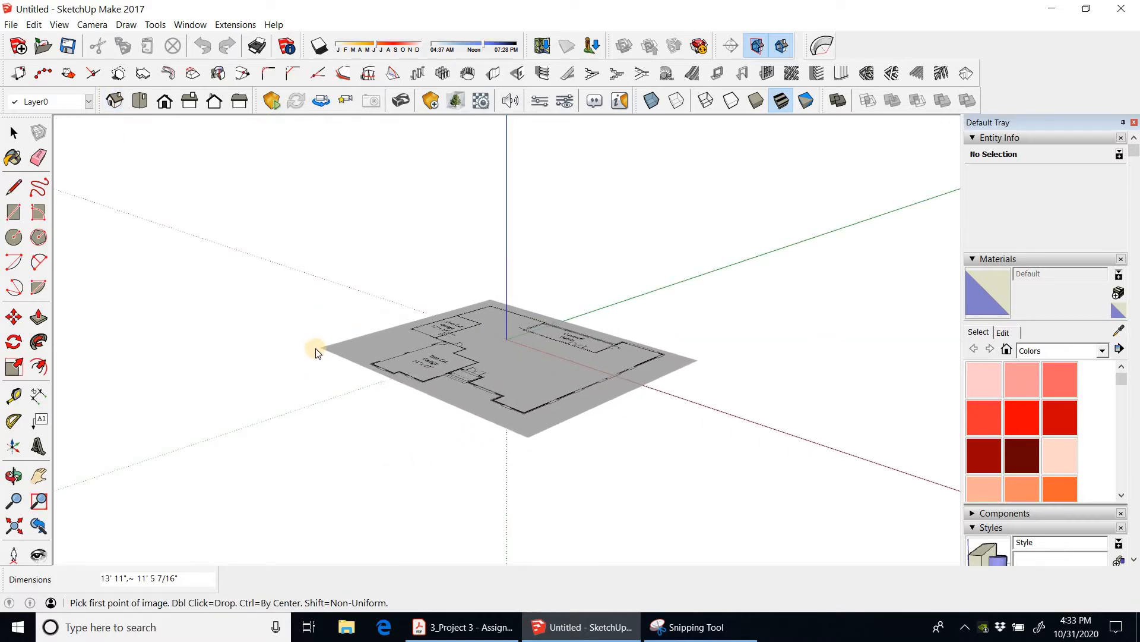
{"action": "left_click", "coordinate": [142, 101]}
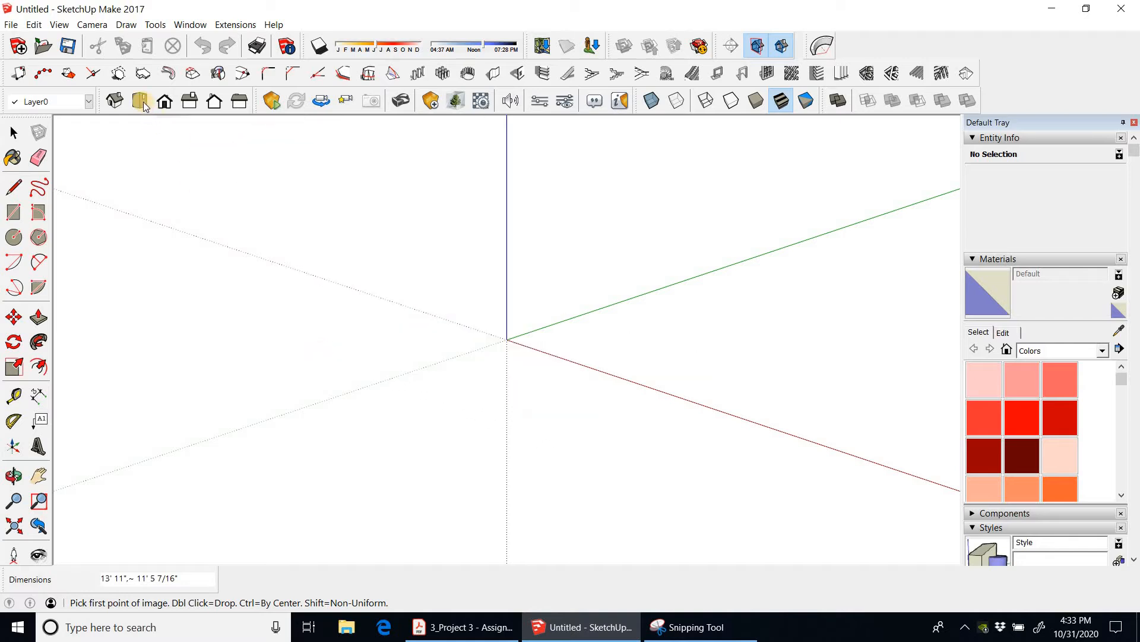
{"action": "left_click", "coordinate": [312, 459]}
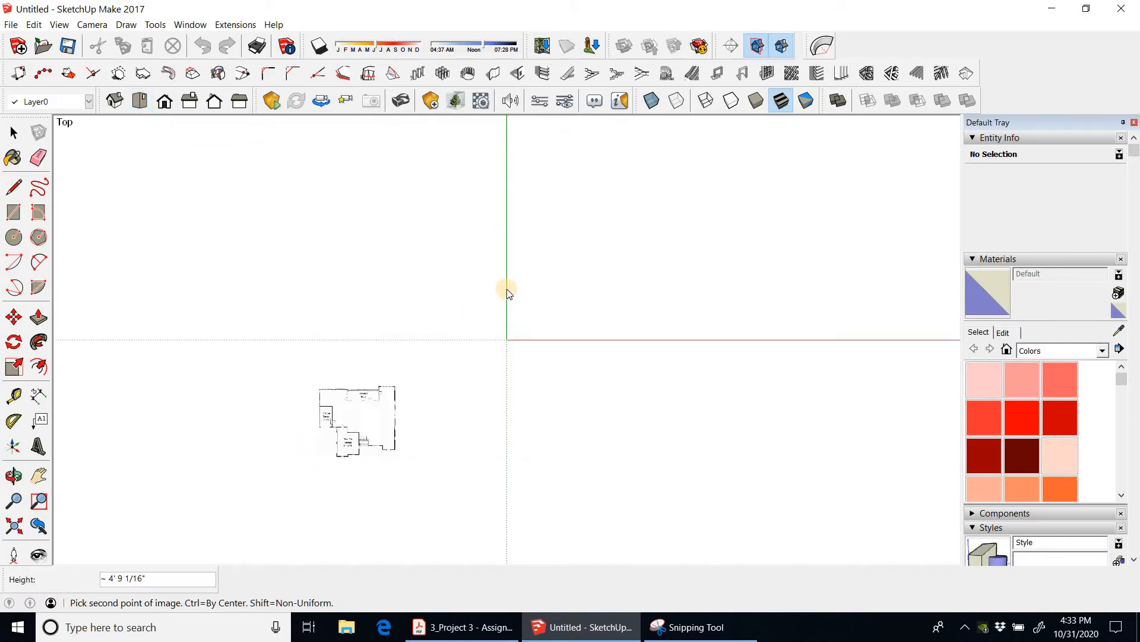
{"action": "left_click", "coordinate": [674, 209]}
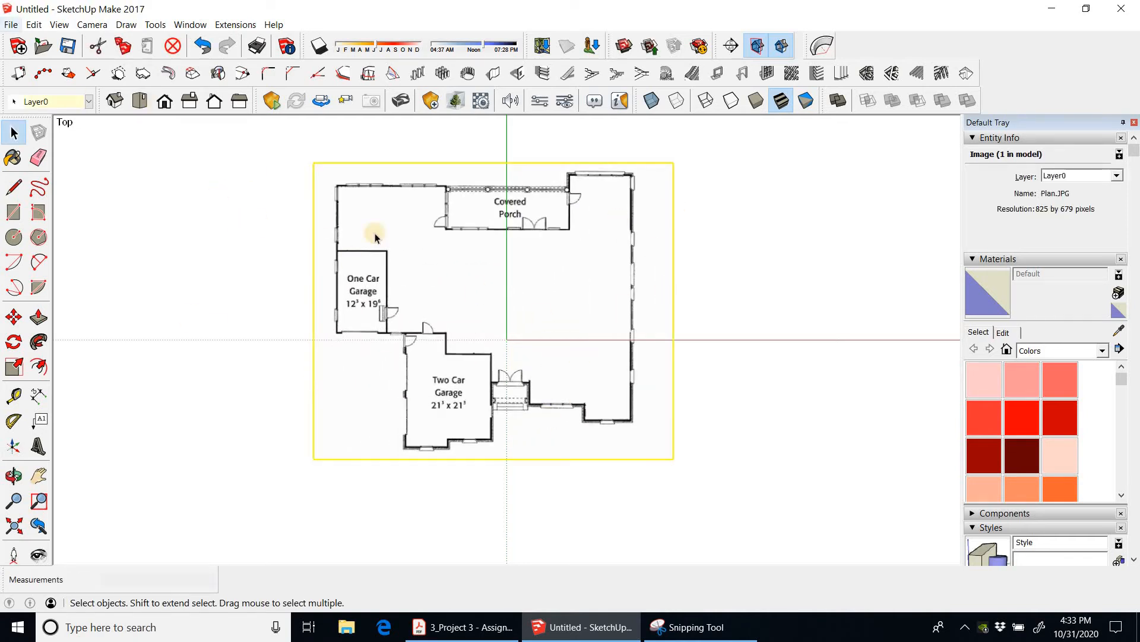
{"action": "left_click", "coordinate": [743, 301]}
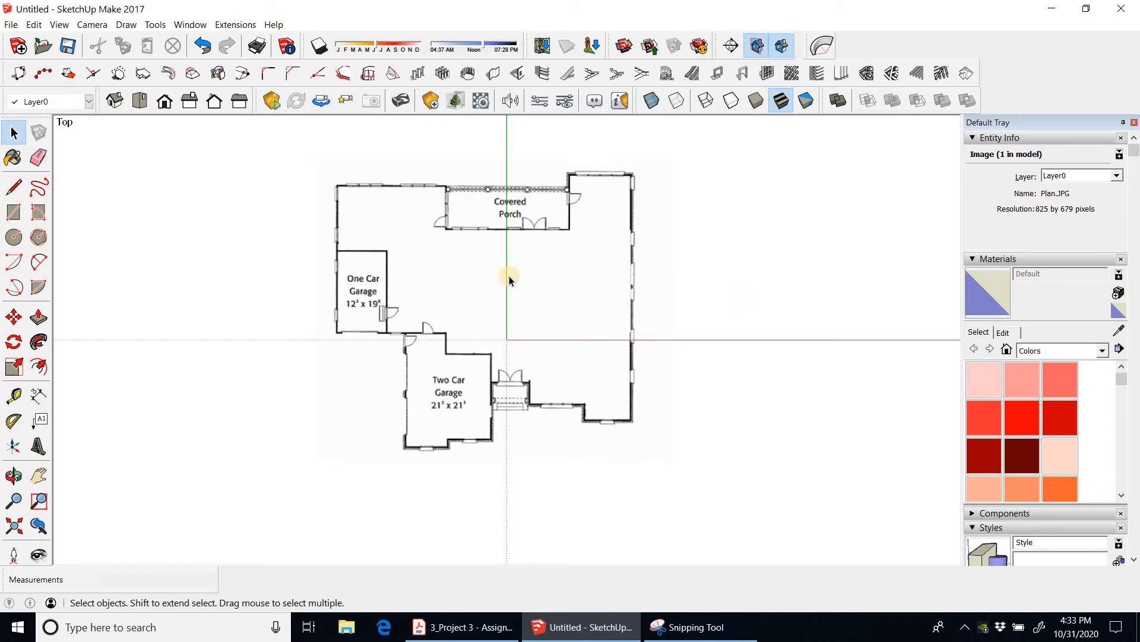
Step: Rescale the whole model with the Tape Measure by setting the One Car Garage's inside width to 12'3"
{"action": "scroll", "coordinate": [349, 274], "scroll_direction": "up", "scroll_amount": 6}
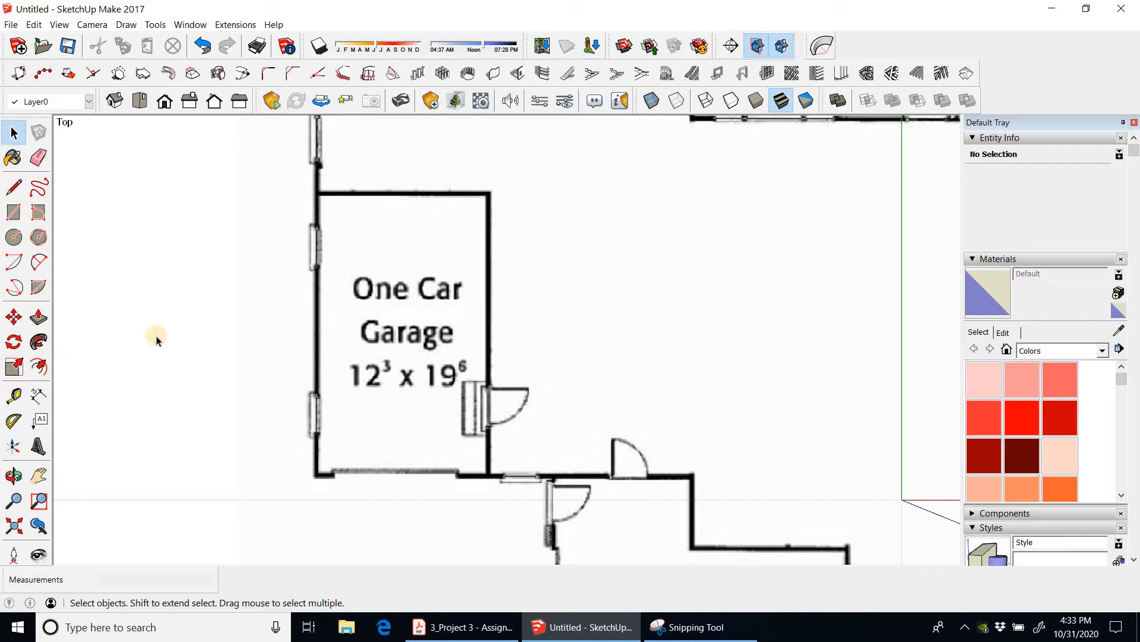
{"action": "left_click", "coordinate": [15, 395]}
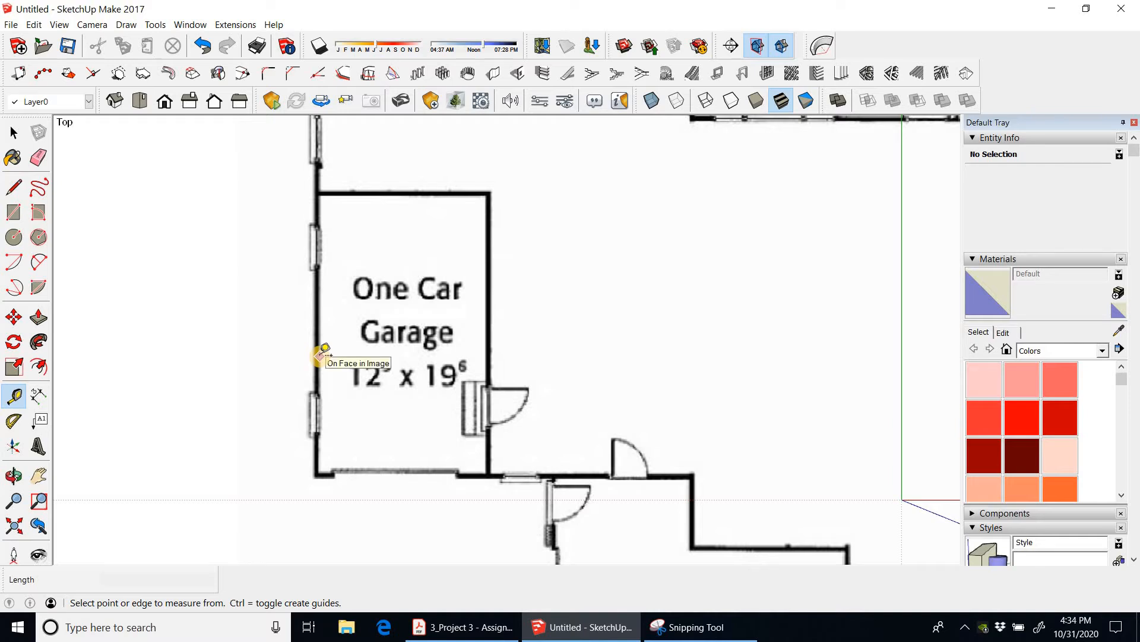
{"action": "left_click", "coordinate": [320, 356]}
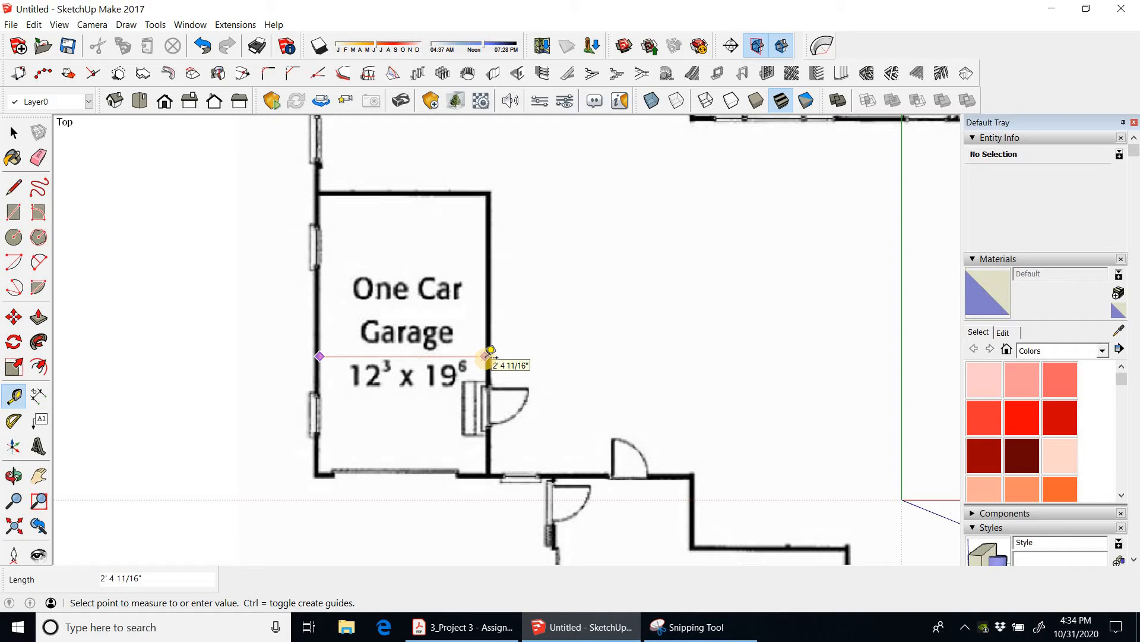
{"action": "left_click", "coordinate": [488, 356]}
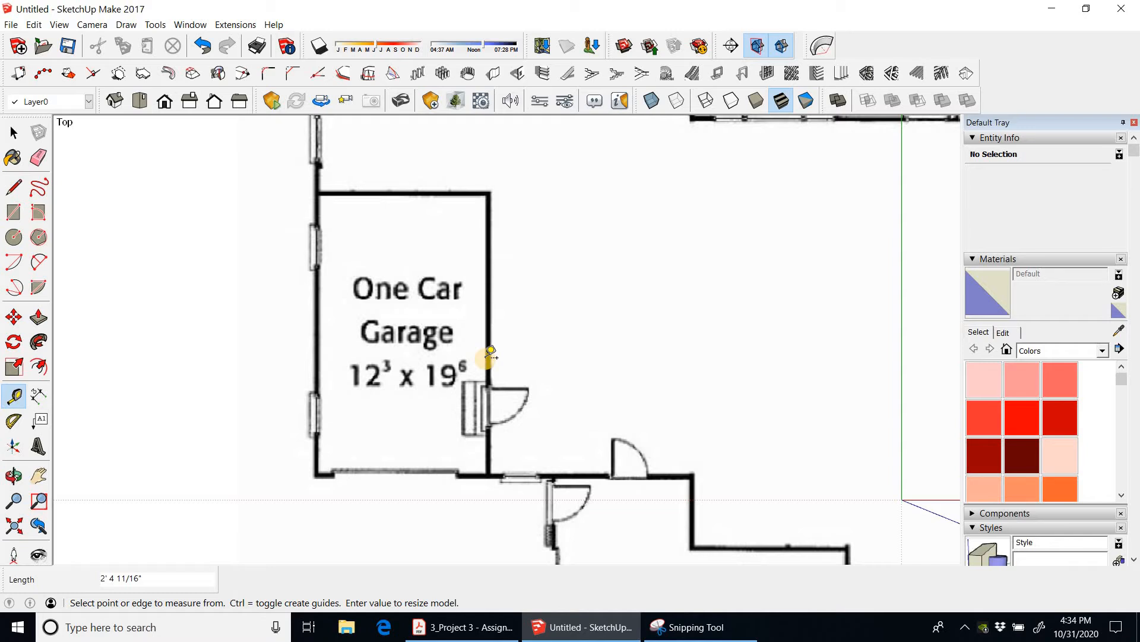
{"action": "type", "text": "12'3"}
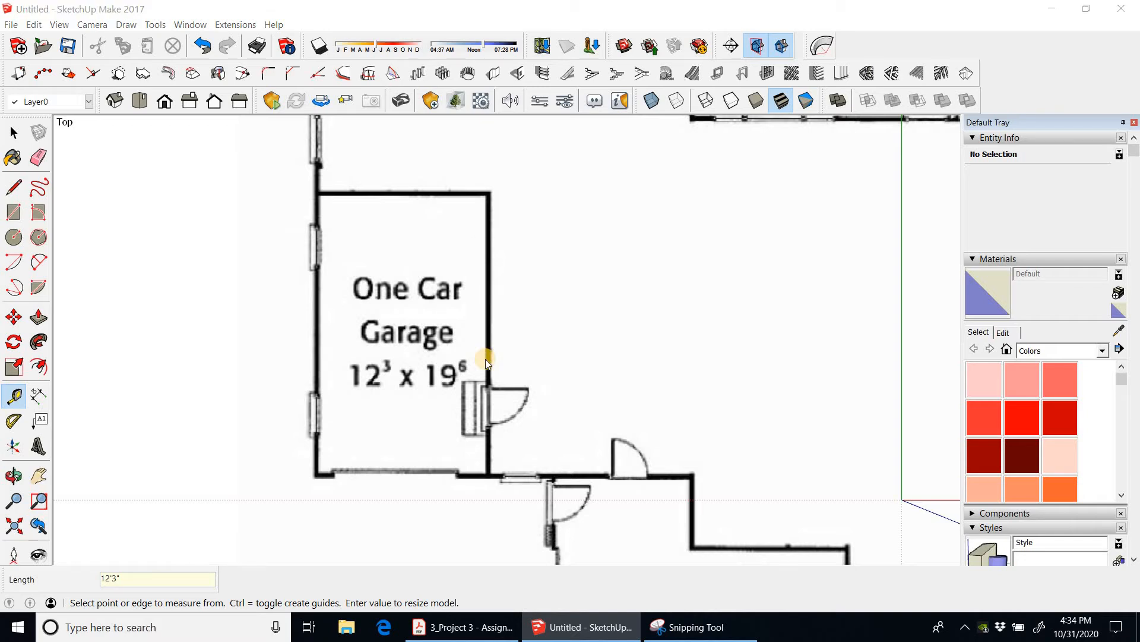
{"action": "key", "text": "Return"}
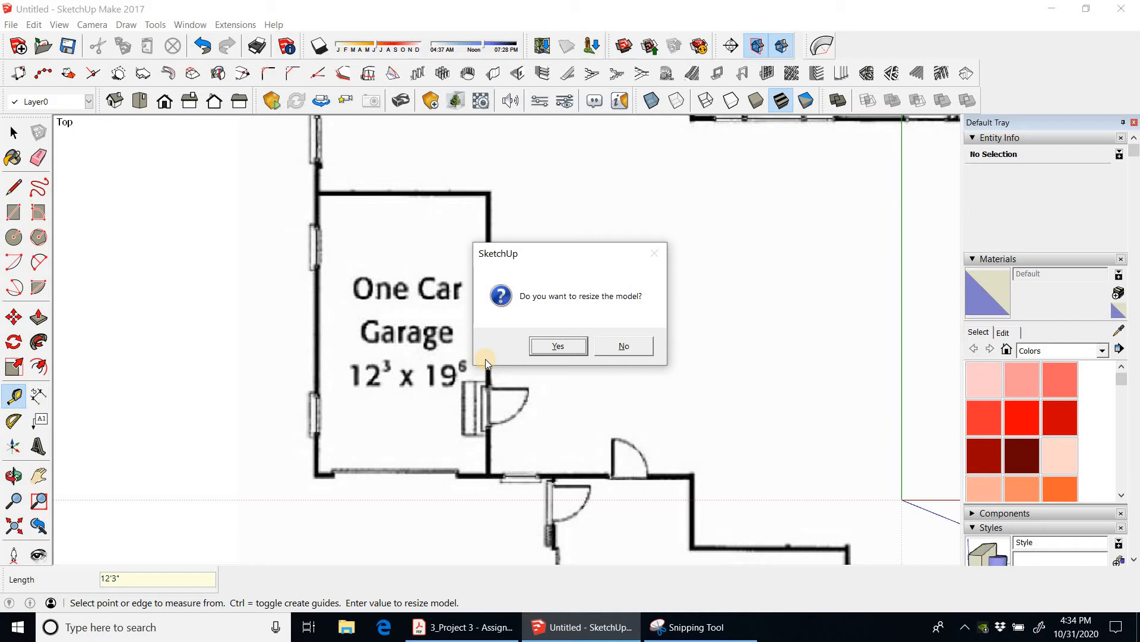
{"action": "left_click", "coordinate": [560, 344]}
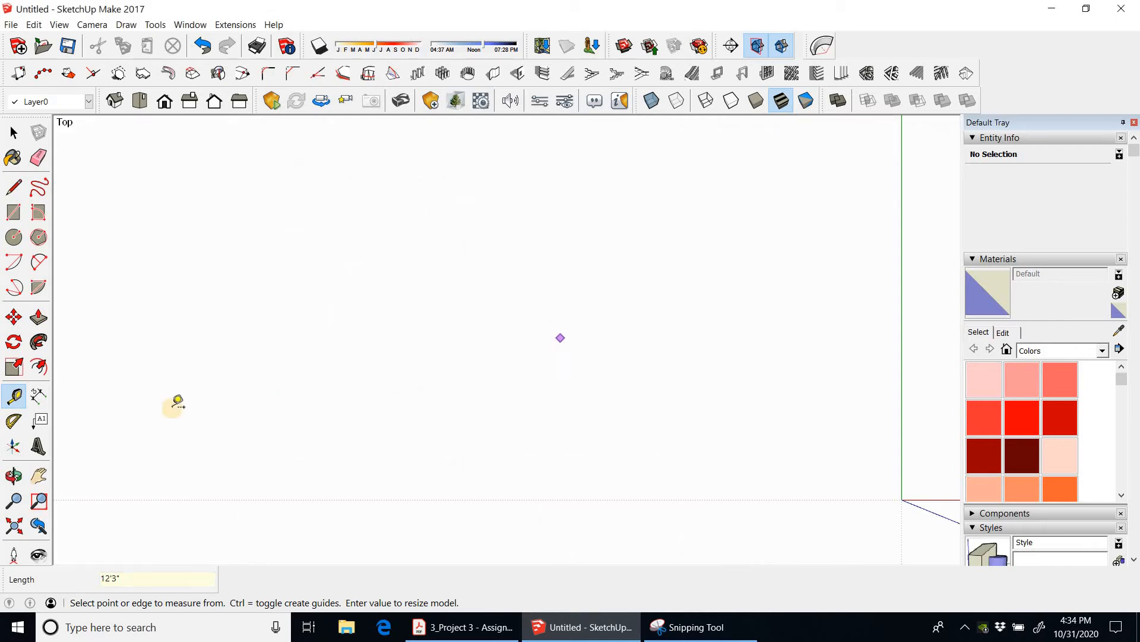
Step: Measure the One Car Garage's inside depth between its garage door wall and opposite wall to check the plan's scale
{"action": "left_click", "coordinate": [14, 525]}
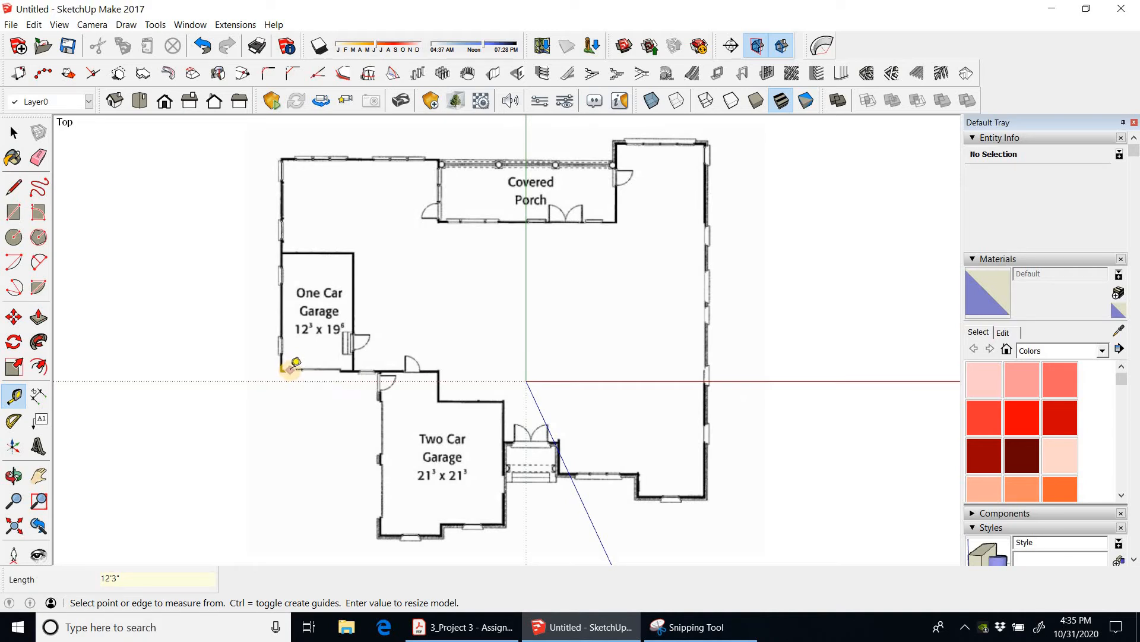
{"action": "left_click", "coordinate": [289, 369]}
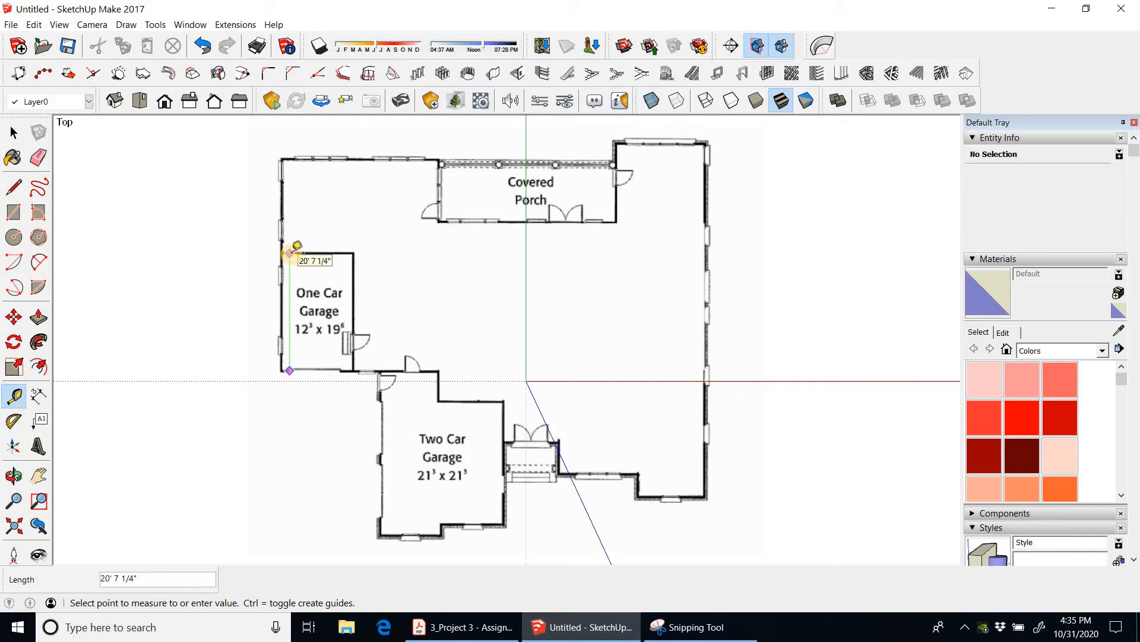
{"action": "left_click", "coordinate": [317, 358]}
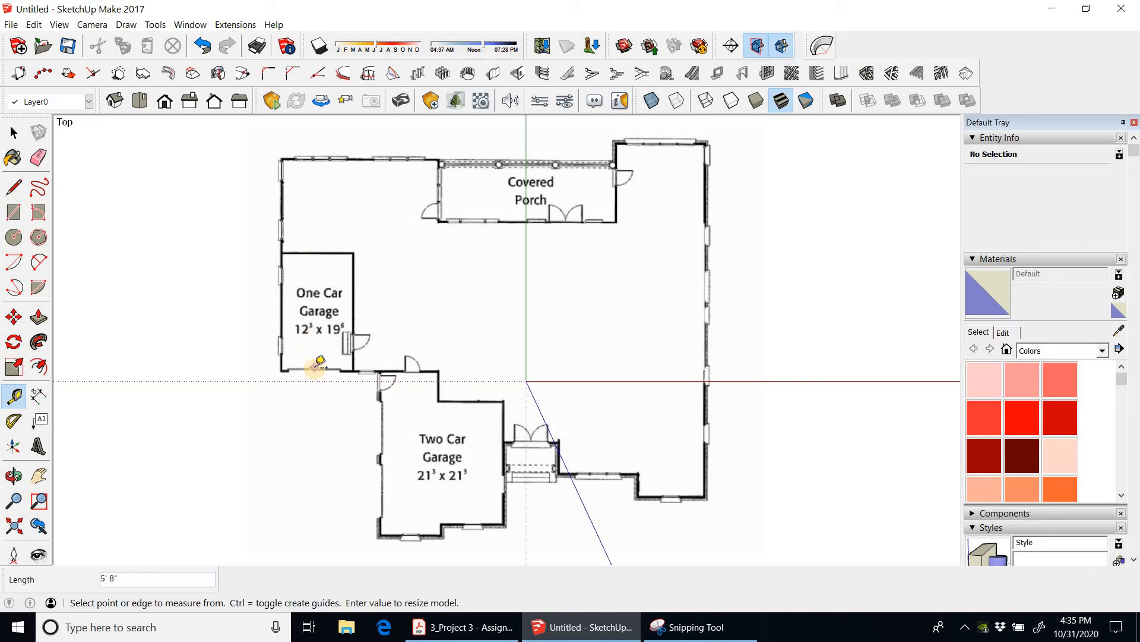
{"action": "left_click", "coordinate": [314, 368]}
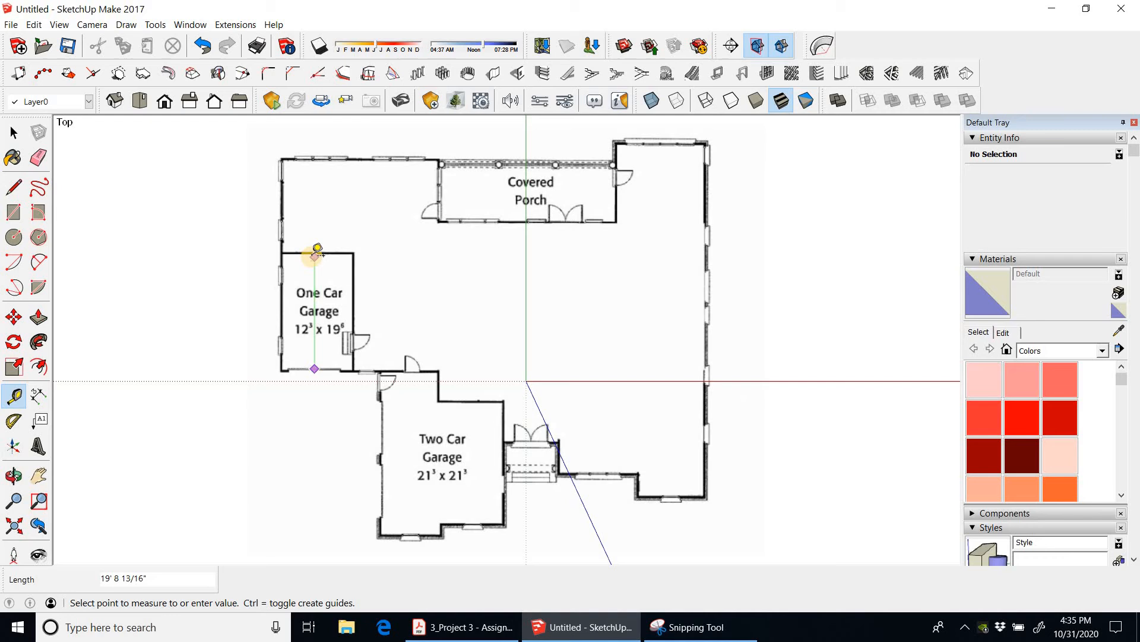
{"action": "left_click", "coordinate": [14, 133]}
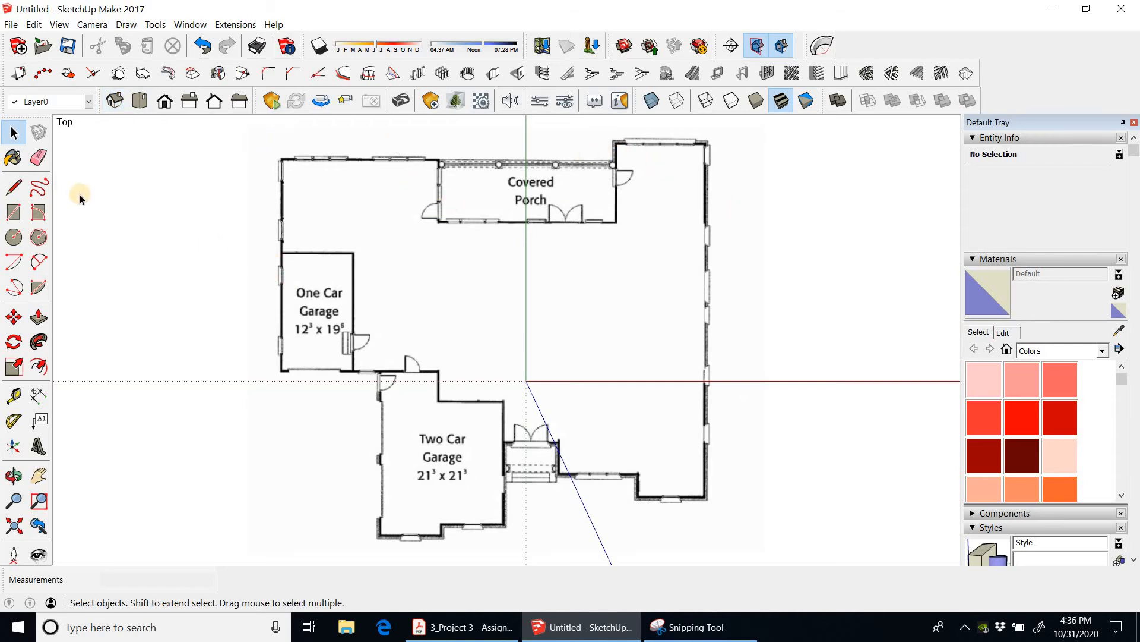
Step: Trace with the Line tool the house's rear wall from the Covered Porch, about 28', the One Car Garage side, about 38'3", and its front
{"action": "left_click", "coordinate": [14, 188]}
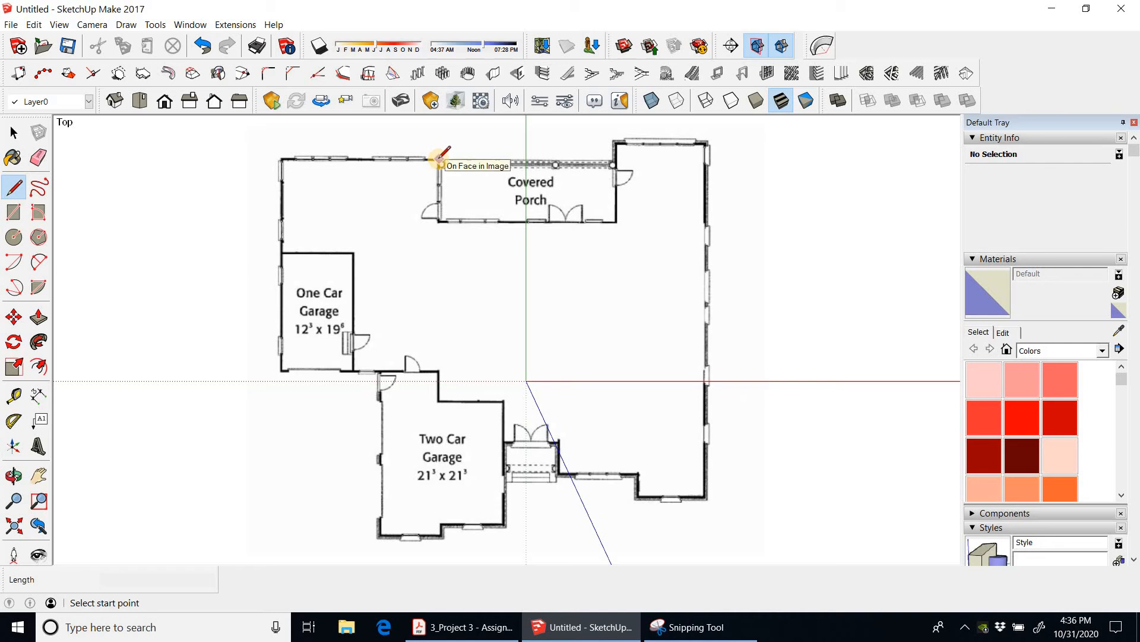
{"action": "left_click", "coordinate": [439, 160]}
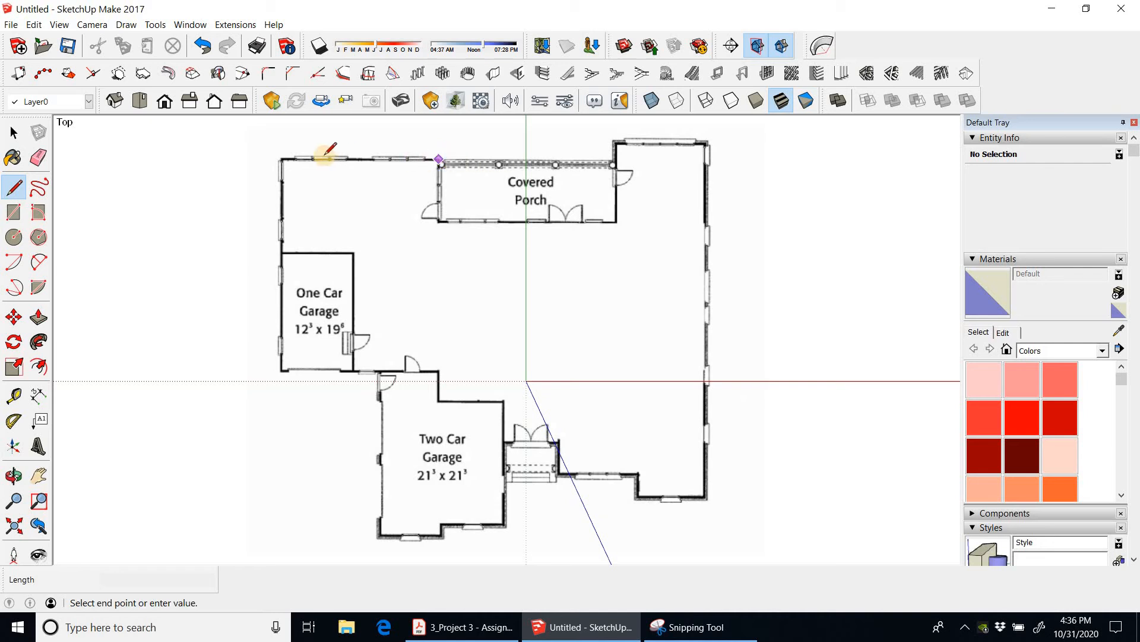
{"action": "left_click", "coordinate": [281, 158]}
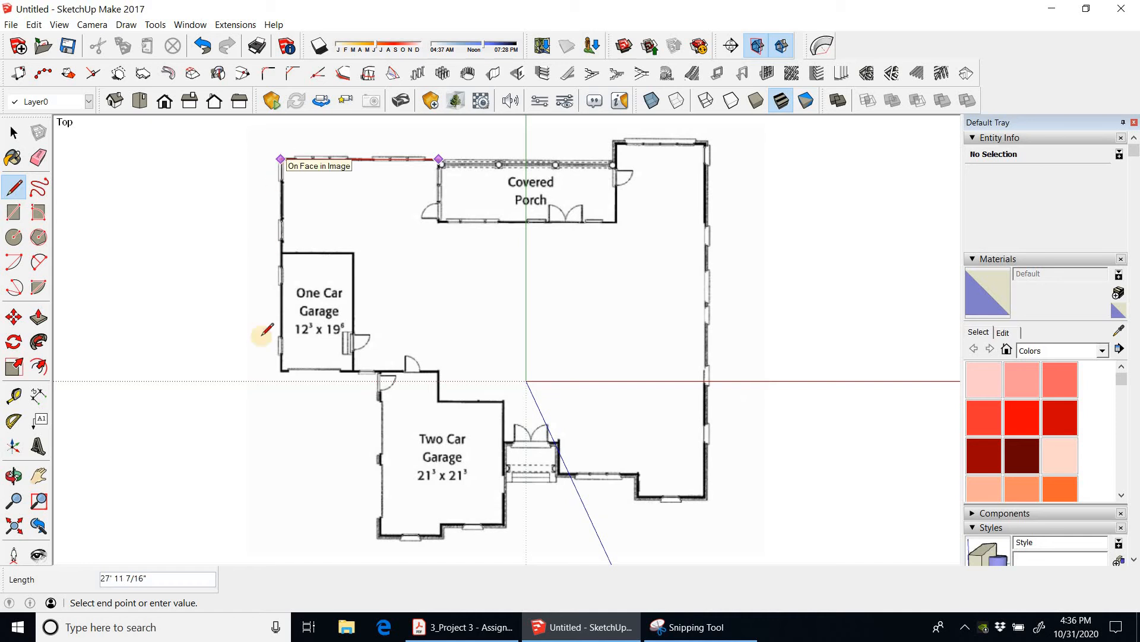
{"action": "left_click", "coordinate": [281, 373]}
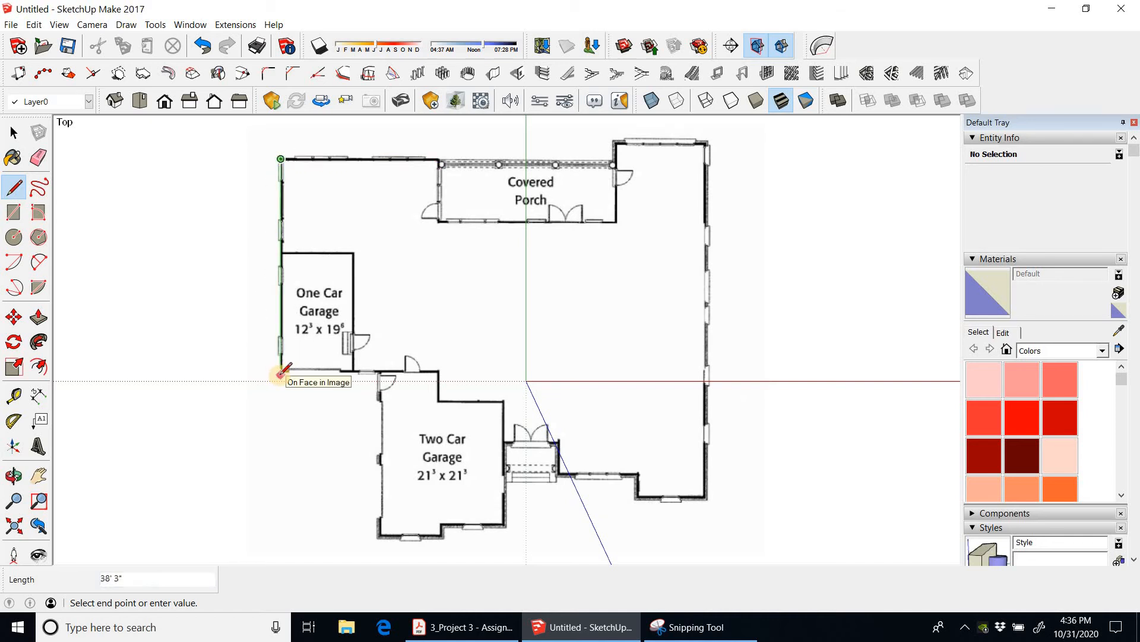
{"action": "left_click", "coordinate": [379, 374]}
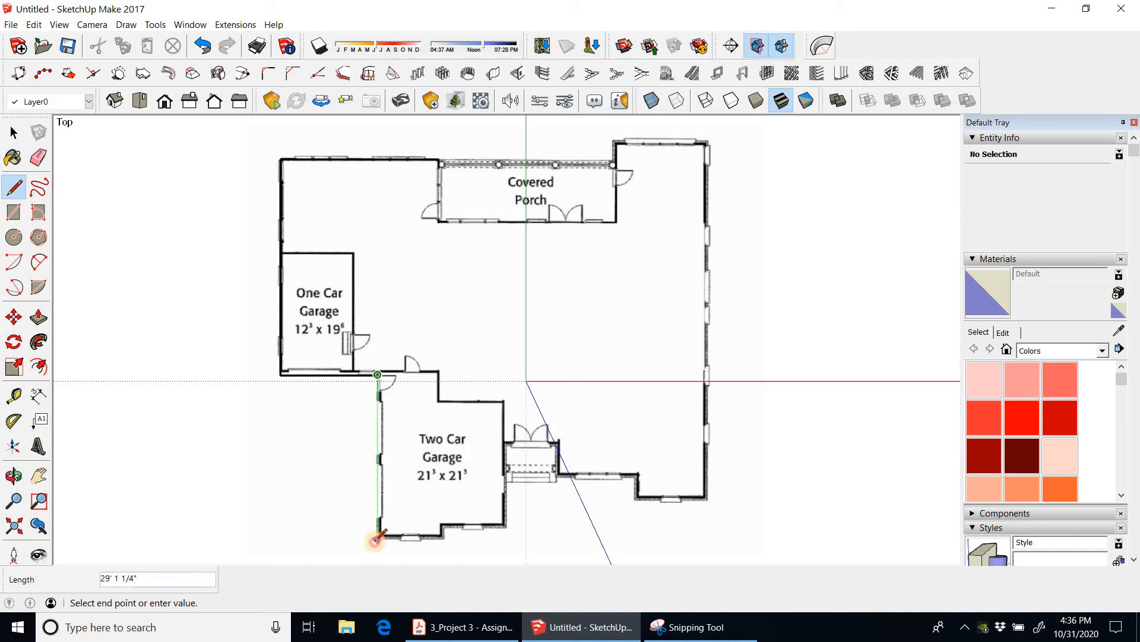
Step: Trace the Two Car Garage's outer side wall, about 29' long, its stepped front wall and the return to the front entry recess
{"action": "left_click", "coordinate": [378, 541]}
{"action": "left_click", "coordinate": [439, 539]}
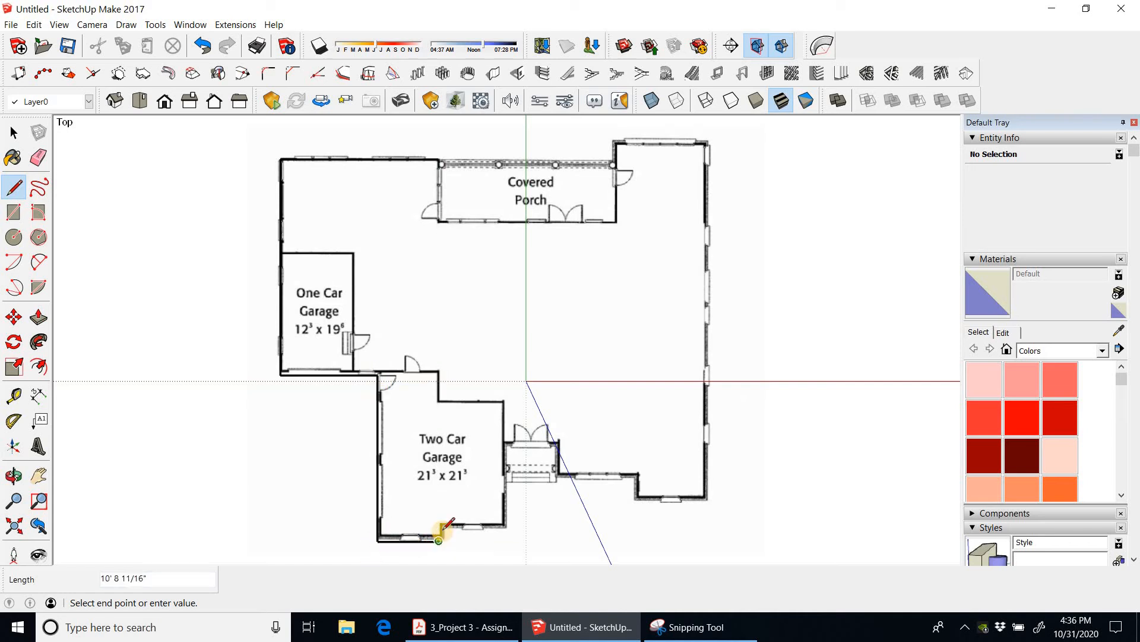
{"action": "left_click", "coordinate": [439, 528]}
{"action": "left_click", "coordinate": [505, 528]}
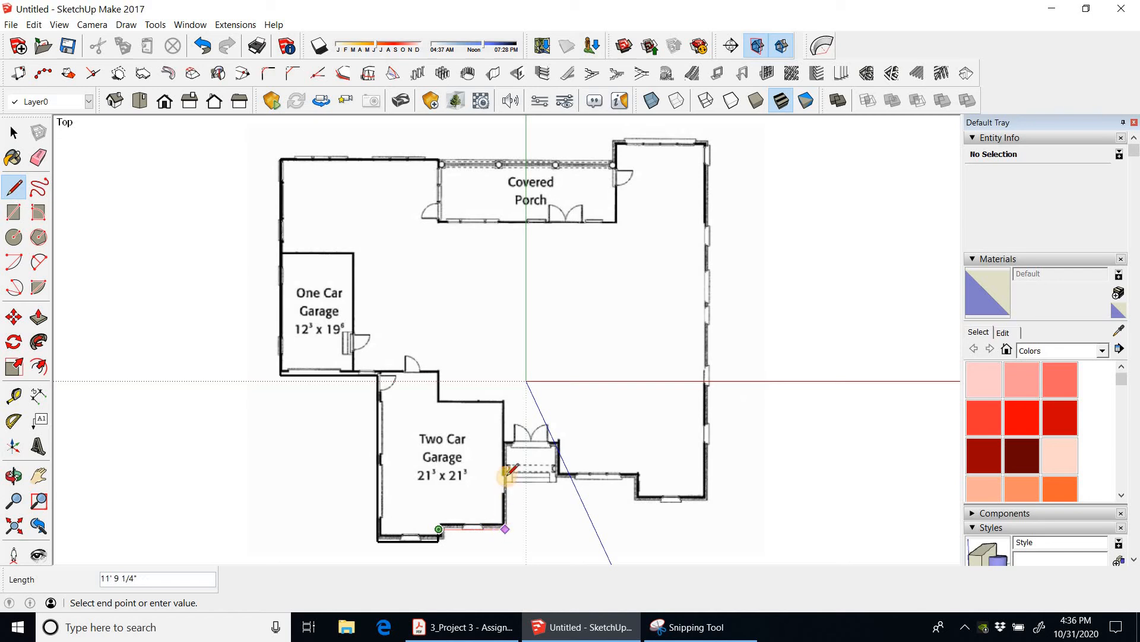
{"action": "left_click", "coordinate": [505, 444]}
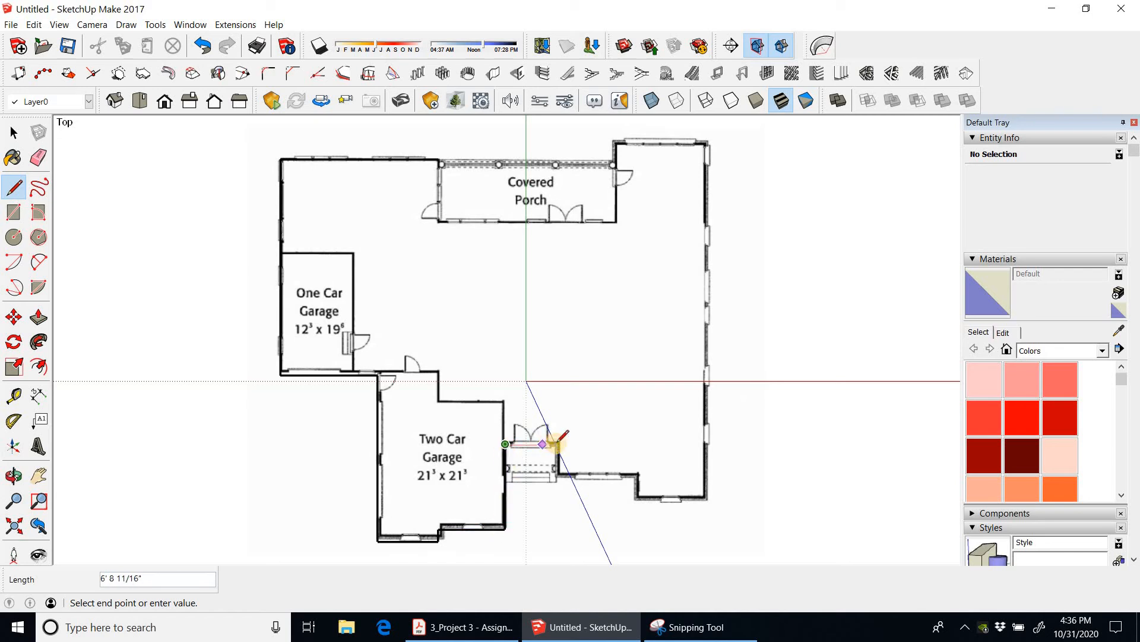
Step: Trace the front entry recess, the stepped front wall beside it with its first run about 14'2" long, and the long side wall
{"action": "left_click", "coordinate": [558, 444]}
{"action": "left_click", "coordinate": [557, 476]}
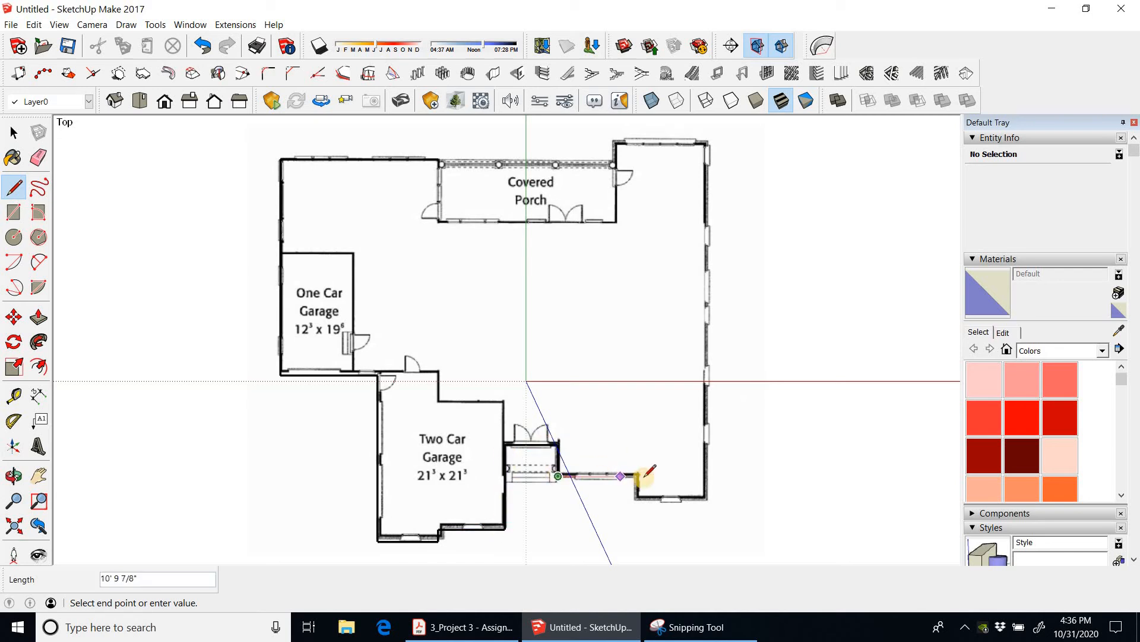
{"action": "left_click", "coordinate": [637, 476]}
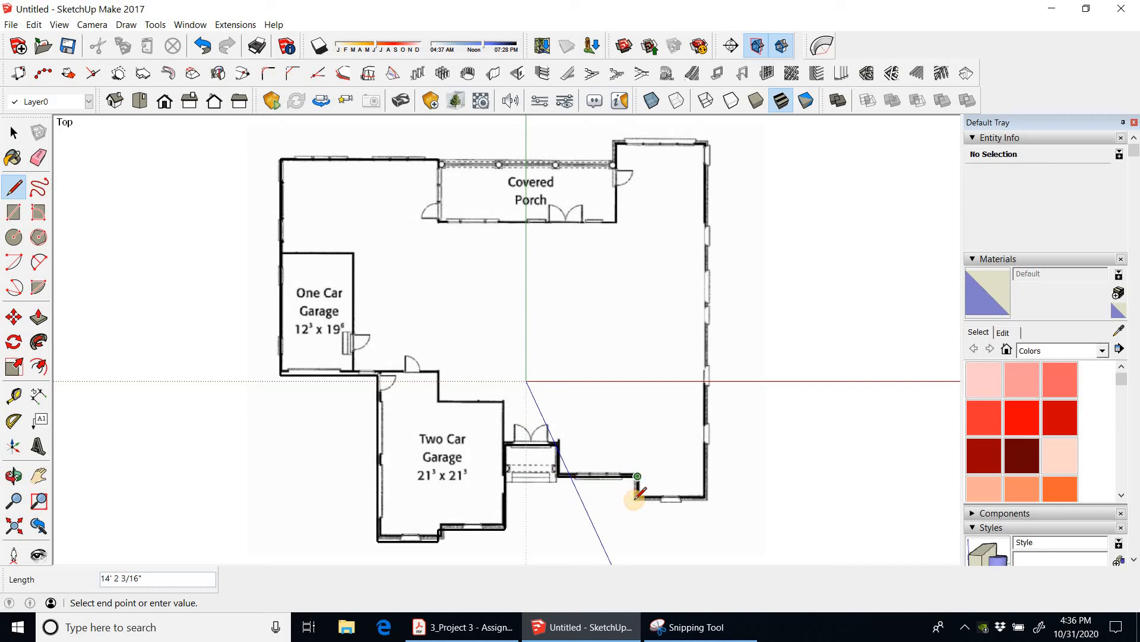
{"action": "left_click", "coordinate": [703, 499]}
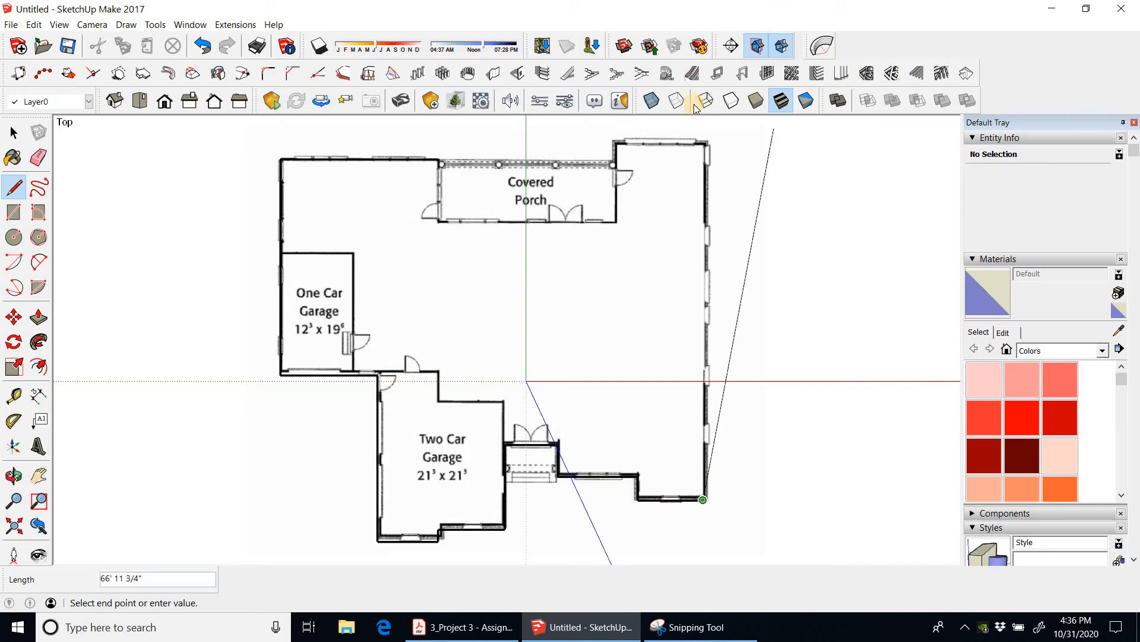
{"action": "left_click", "coordinate": [704, 141]}
Step: Trace the short rear wall and the Covered Porch recess, about 14'4" deep, closing the outline at its starting corner
{"action": "left_click", "coordinate": [614, 141]}
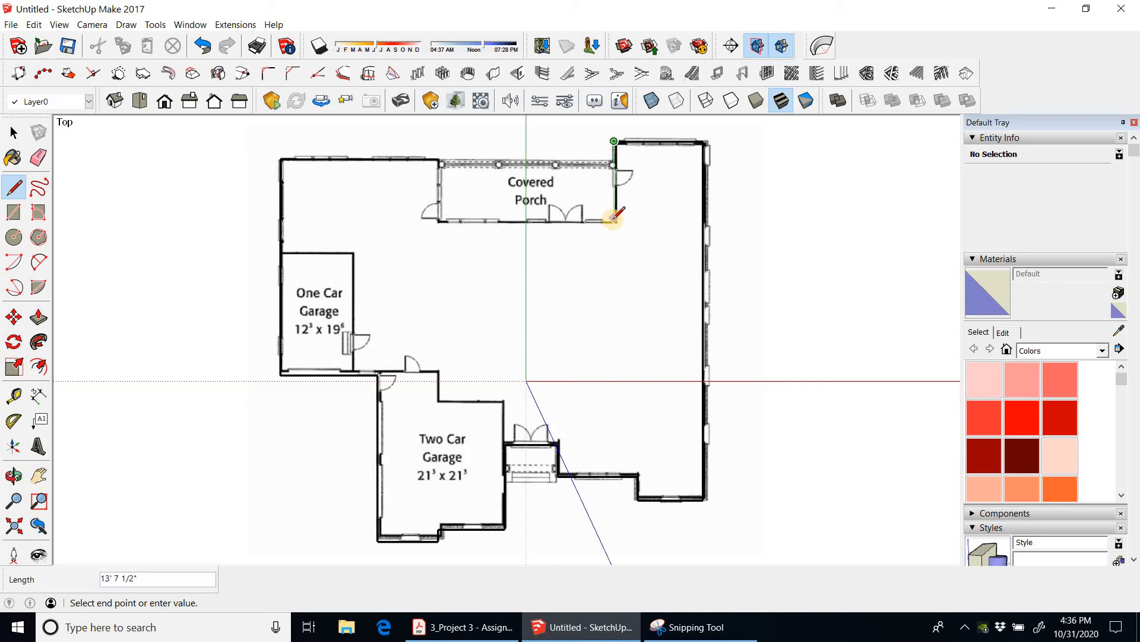
{"action": "left_click", "coordinate": [615, 220]}
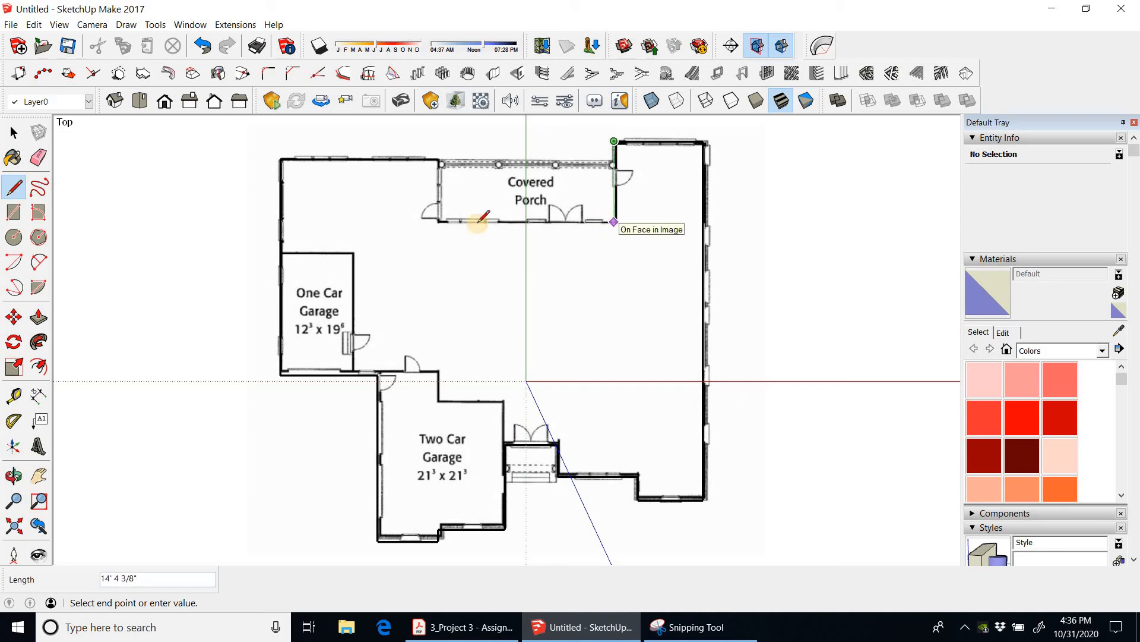
{"action": "left_click", "coordinate": [441, 221]}
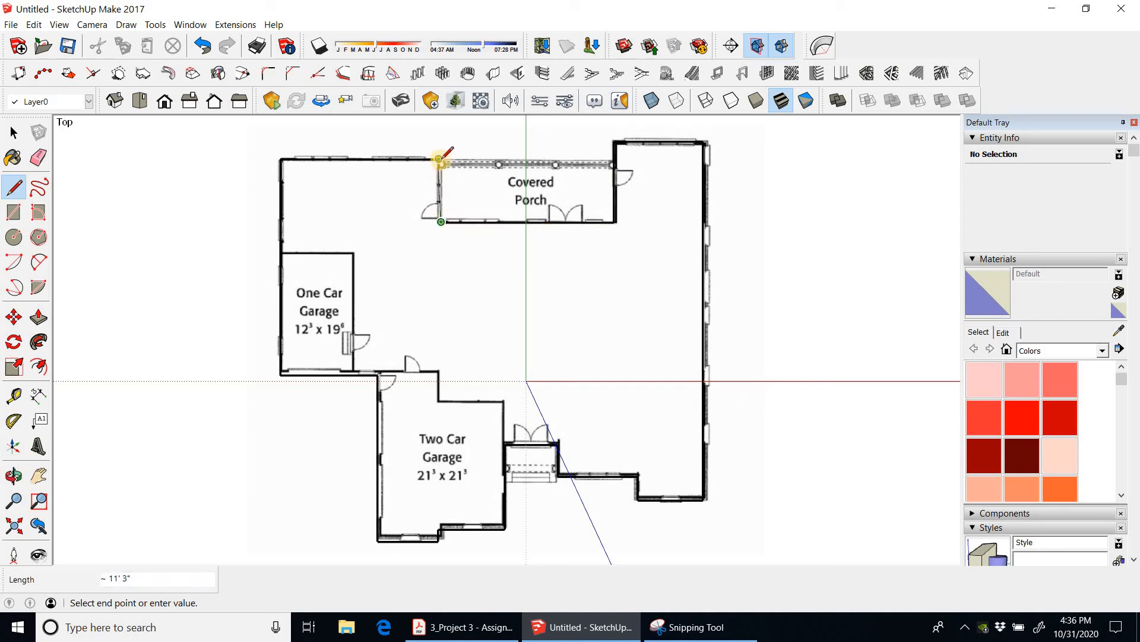
{"action": "scroll", "coordinate": [443, 155], "scroll_direction": "up", "scroll_amount": 6}
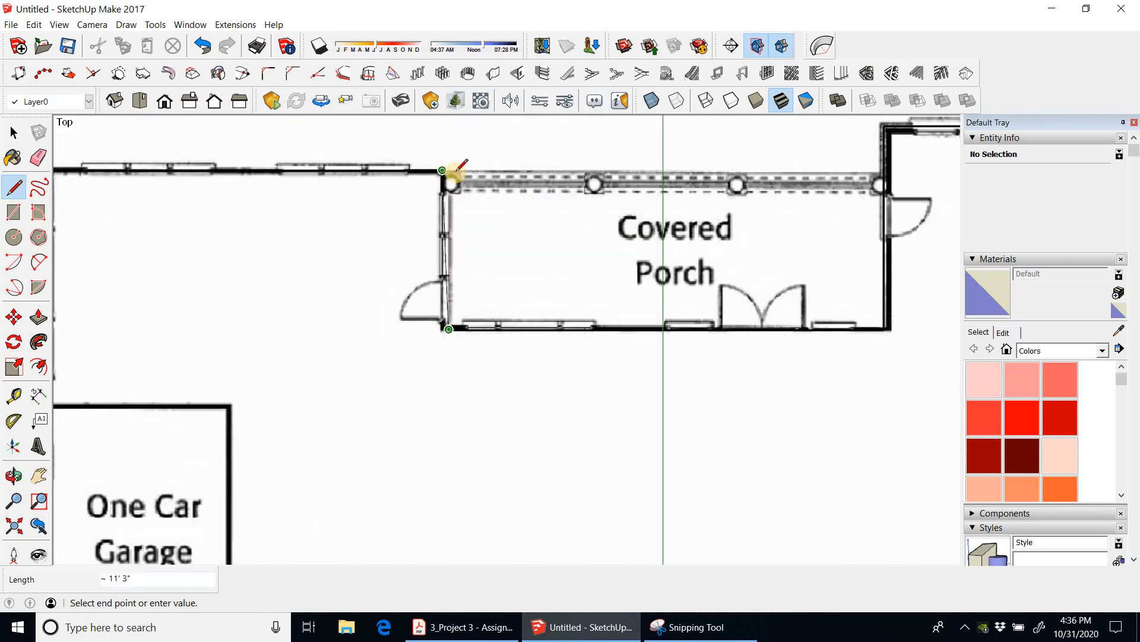
{"action": "scroll", "coordinate": [442, 168], "scroll_direction": "up", "scroll_amount": 3}
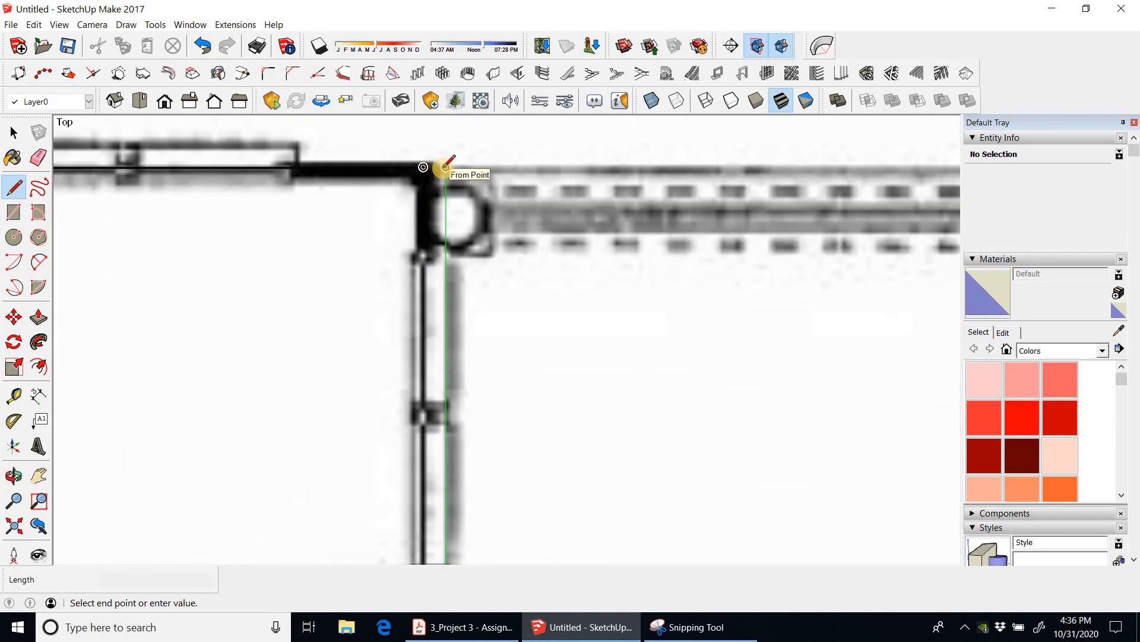
{"action": "left_click", "coordinate": [419, 168]}
Step: Offset the floor face's outline inward by 9" to create the exterior wall thickness
{"action": "scroll", "coordinate": [565, 229], "scroll_direction": "down", "scroll_amount": 4}
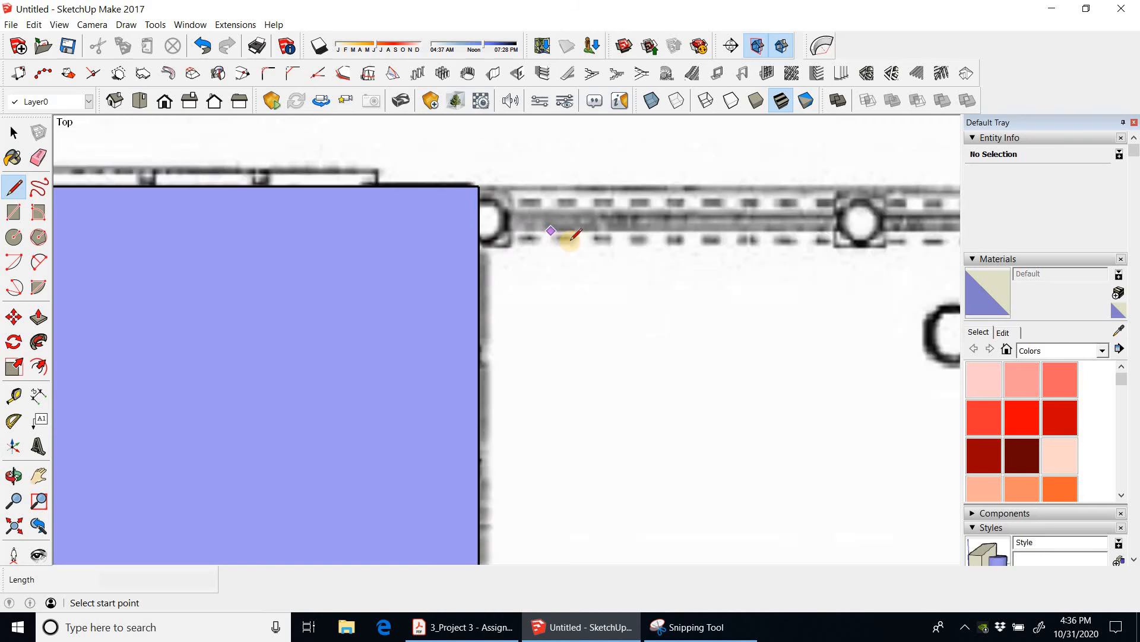
{"action": "scroll", "coordinate": [594, 250], "scroll_direction": "down", "scroll_amount": 6}
{"action": "scroll", "coordinate": [624, 262], "scroll_direction": "up", "scroll_amount": 2}
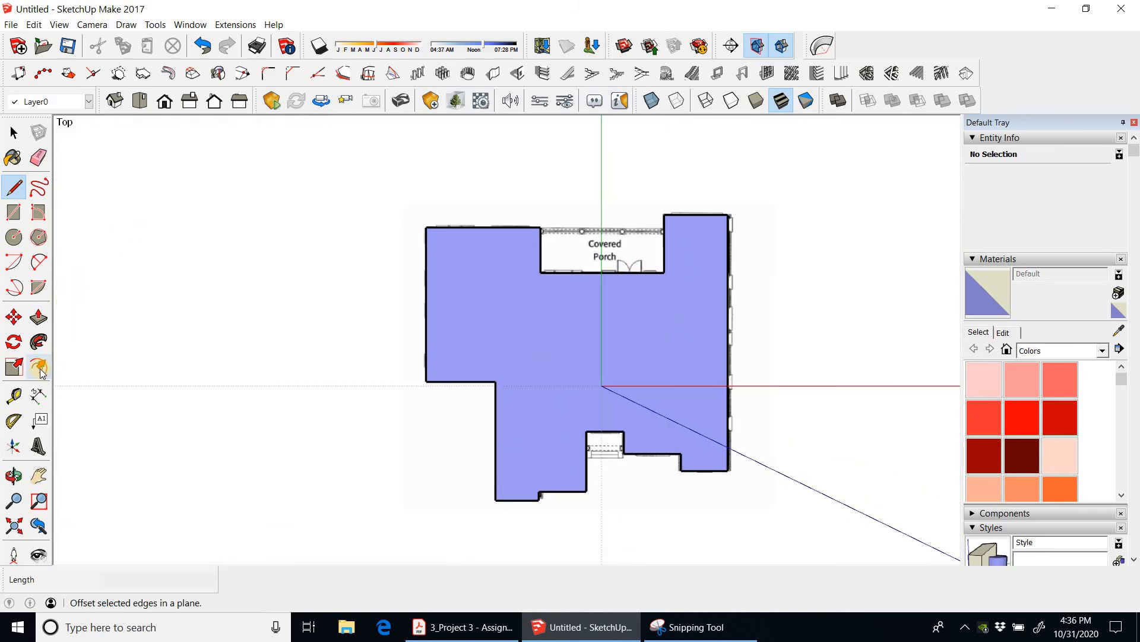
{"action": "left_click", "coordinate": [501, 241]}
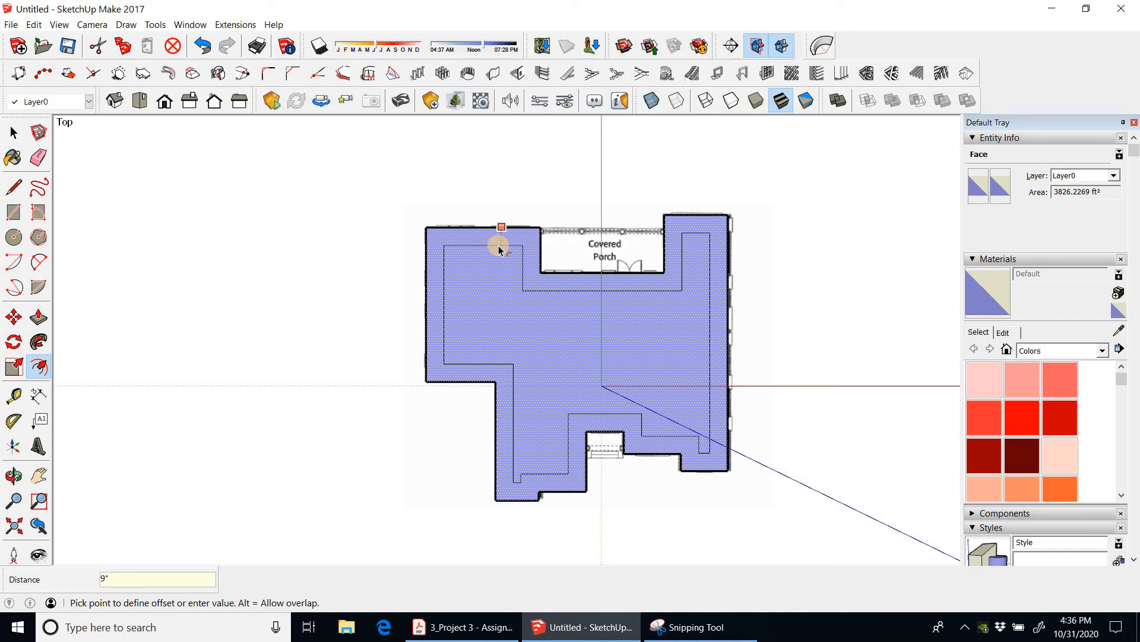
{"action": "left_click", "coordinate": [499, 250]}
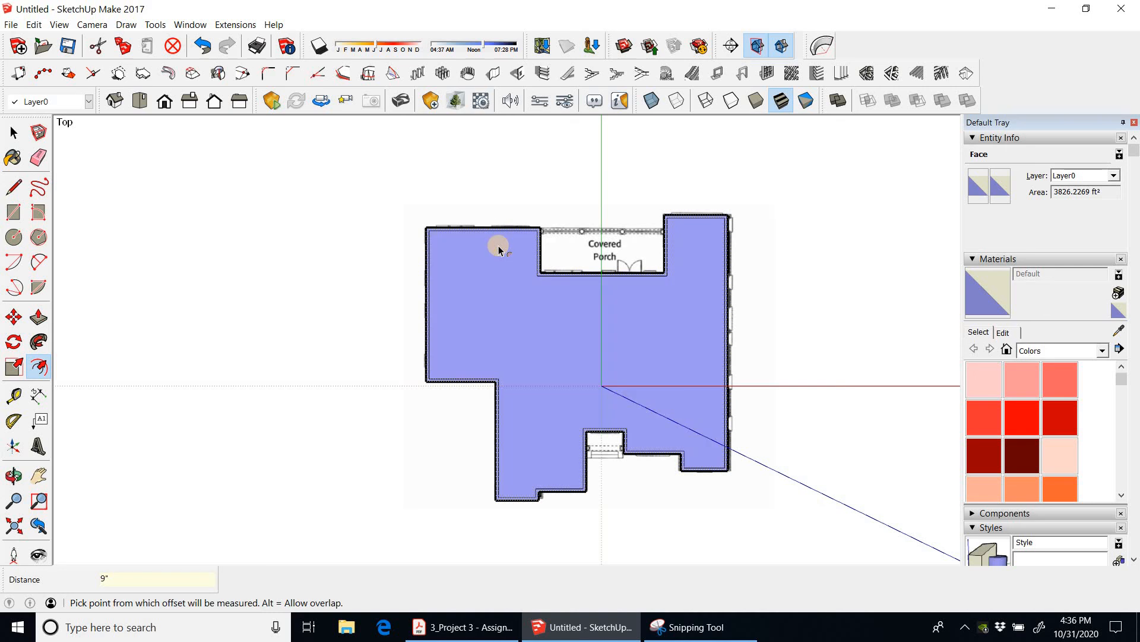
Step: Push/Pull the perimeter wall strip up 11' to raise the exterior walls
{"action": "scroll", "coordinate": [550, 237], "scroll_direction": "up", "scroll_amount": 3}
{"action": "middle_click_drag", "start_coordinate": [683, 374], "coordinate": [456, 224]}
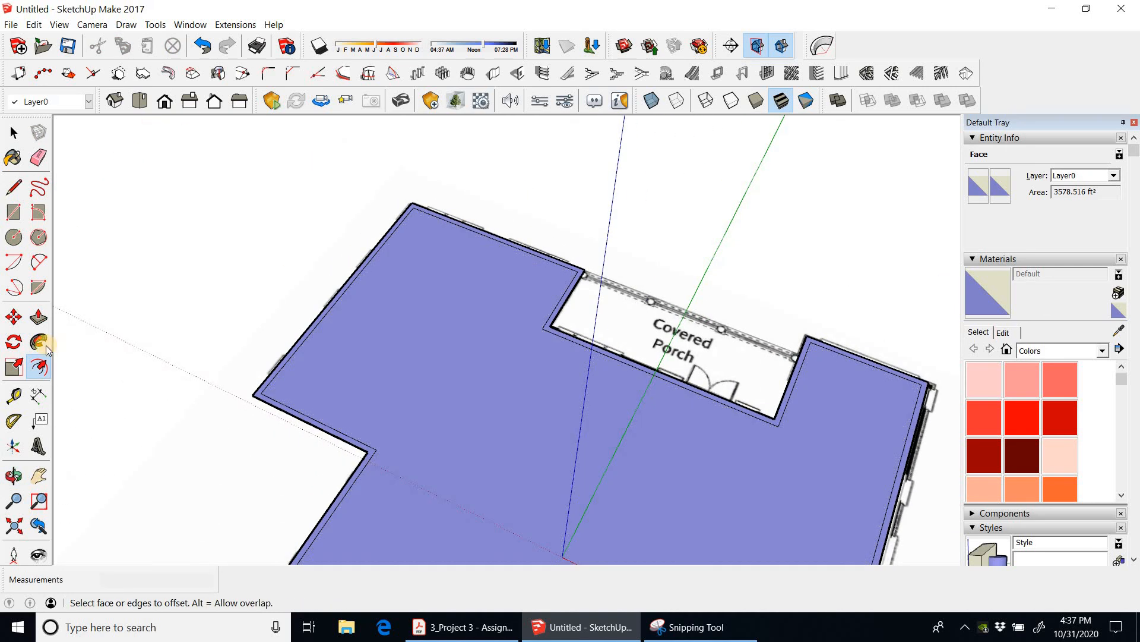
{"action": "left_click", "coordinate": [39, 317]}
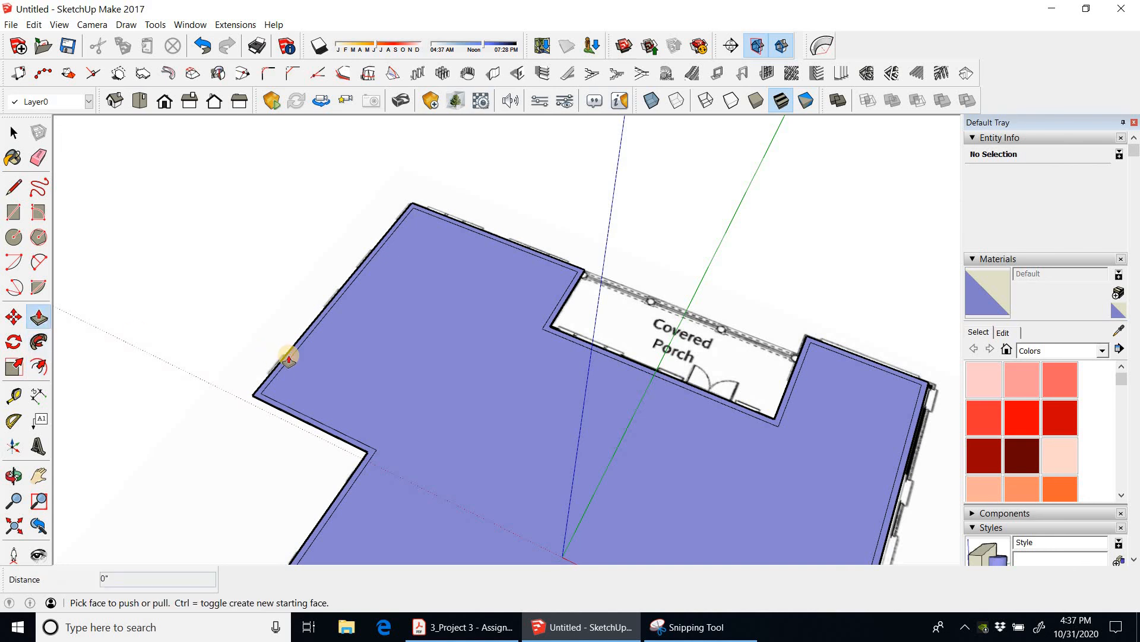
{"action": "left_click", "coordinate": [289, 357]}
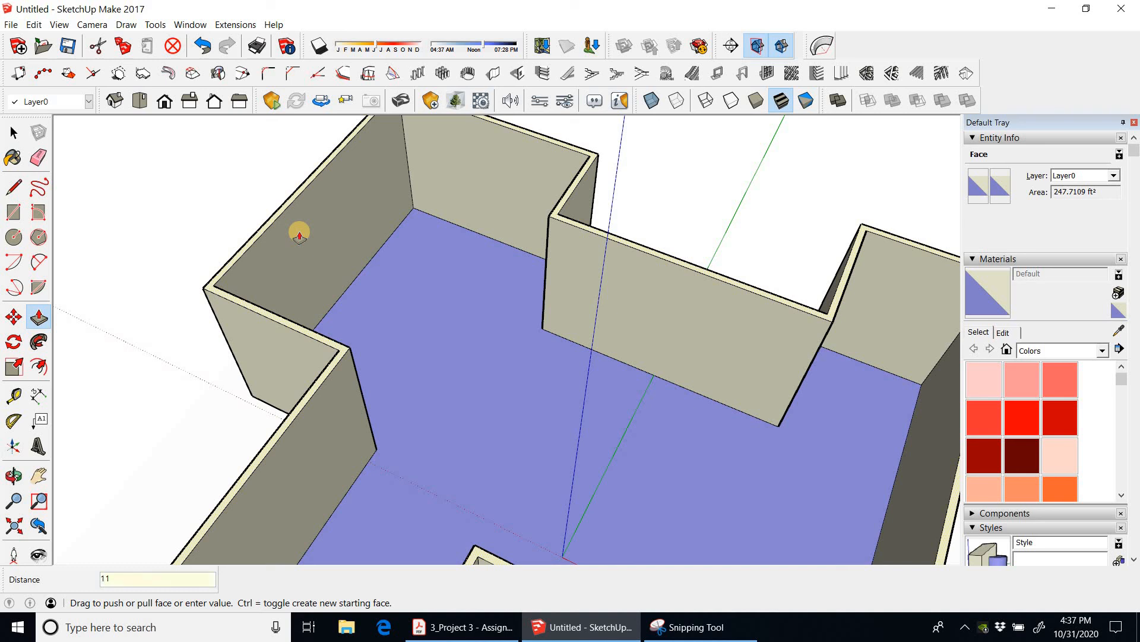
{"action": "scroll", "coordinate": [299, 233], "scroll_direction": "down", "scroll_amount": 5}
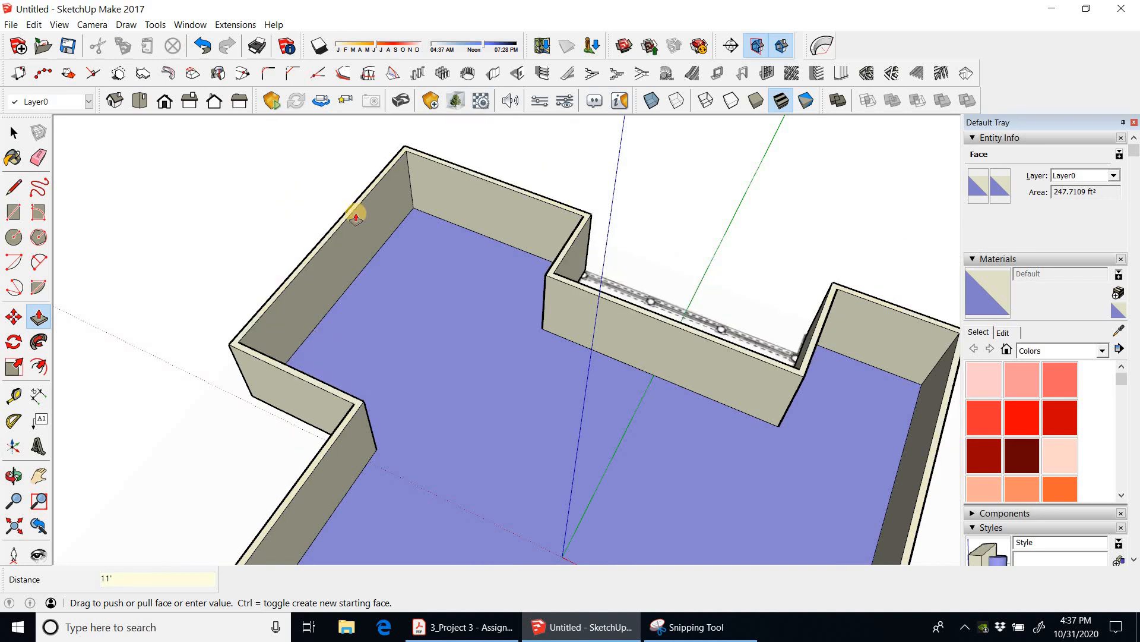
{"action": "middle_click_drag", "start_coordinate": [476, 298], "coordinate": [456, 328]}
{"action": "scroll", "coordinate": [446, 328], "scroll_direction": "down", "scroll_amount": 5}
{"action": "key", "text": "p"}
{"action": "scroll", "coordinate": [463, 357], "scroll_direction": "up", "scroll_amount": 3}
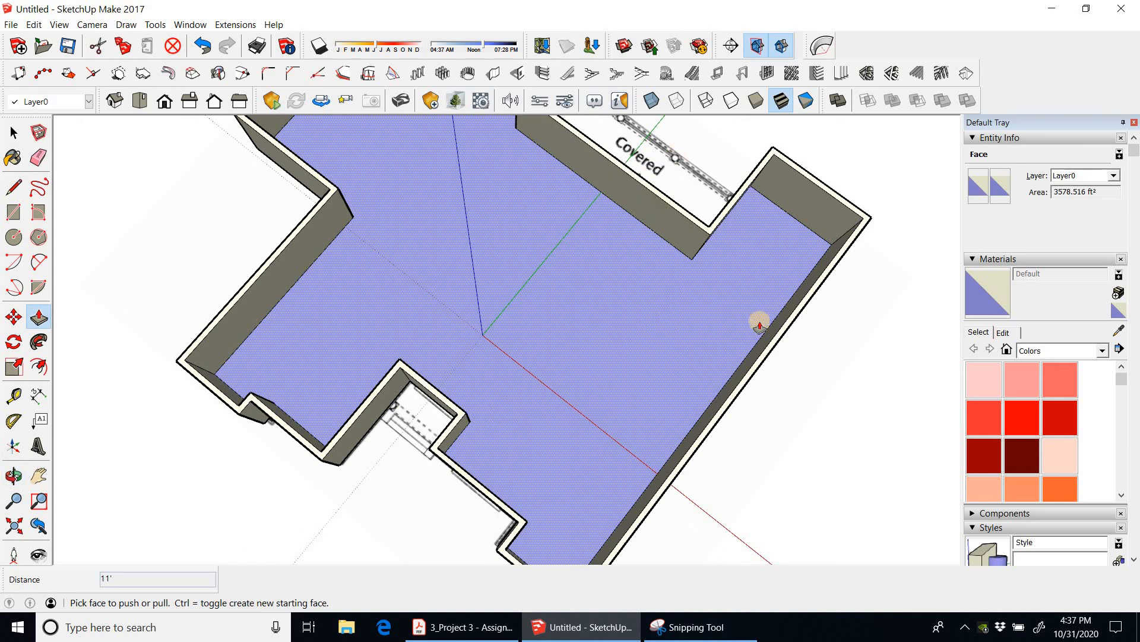
{"action": "middle_click_drag", "start_coordinate": [456, 173], "coordinate": [498, 200]}
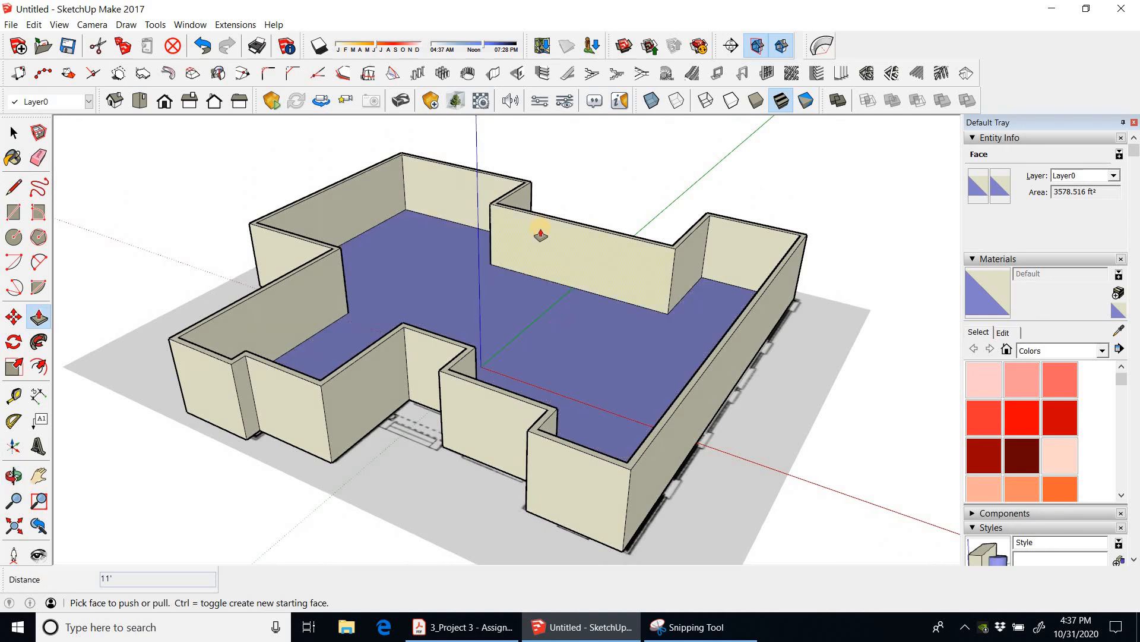